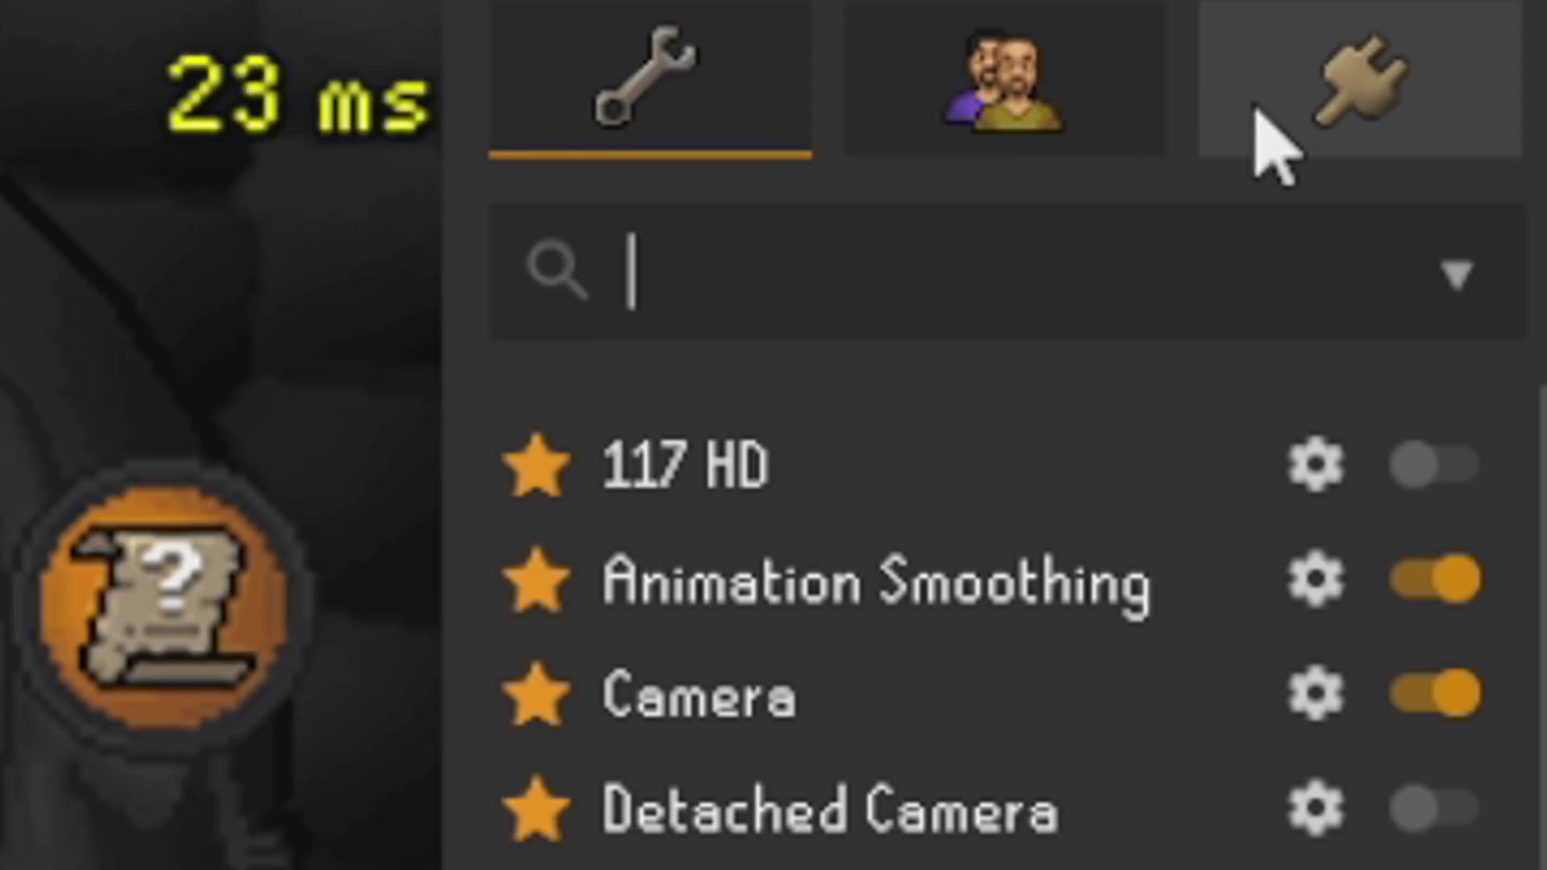
Search 'resource' in both the Plugin Hub and the installed plugins list to find Resource packs.
click(1494, 36)
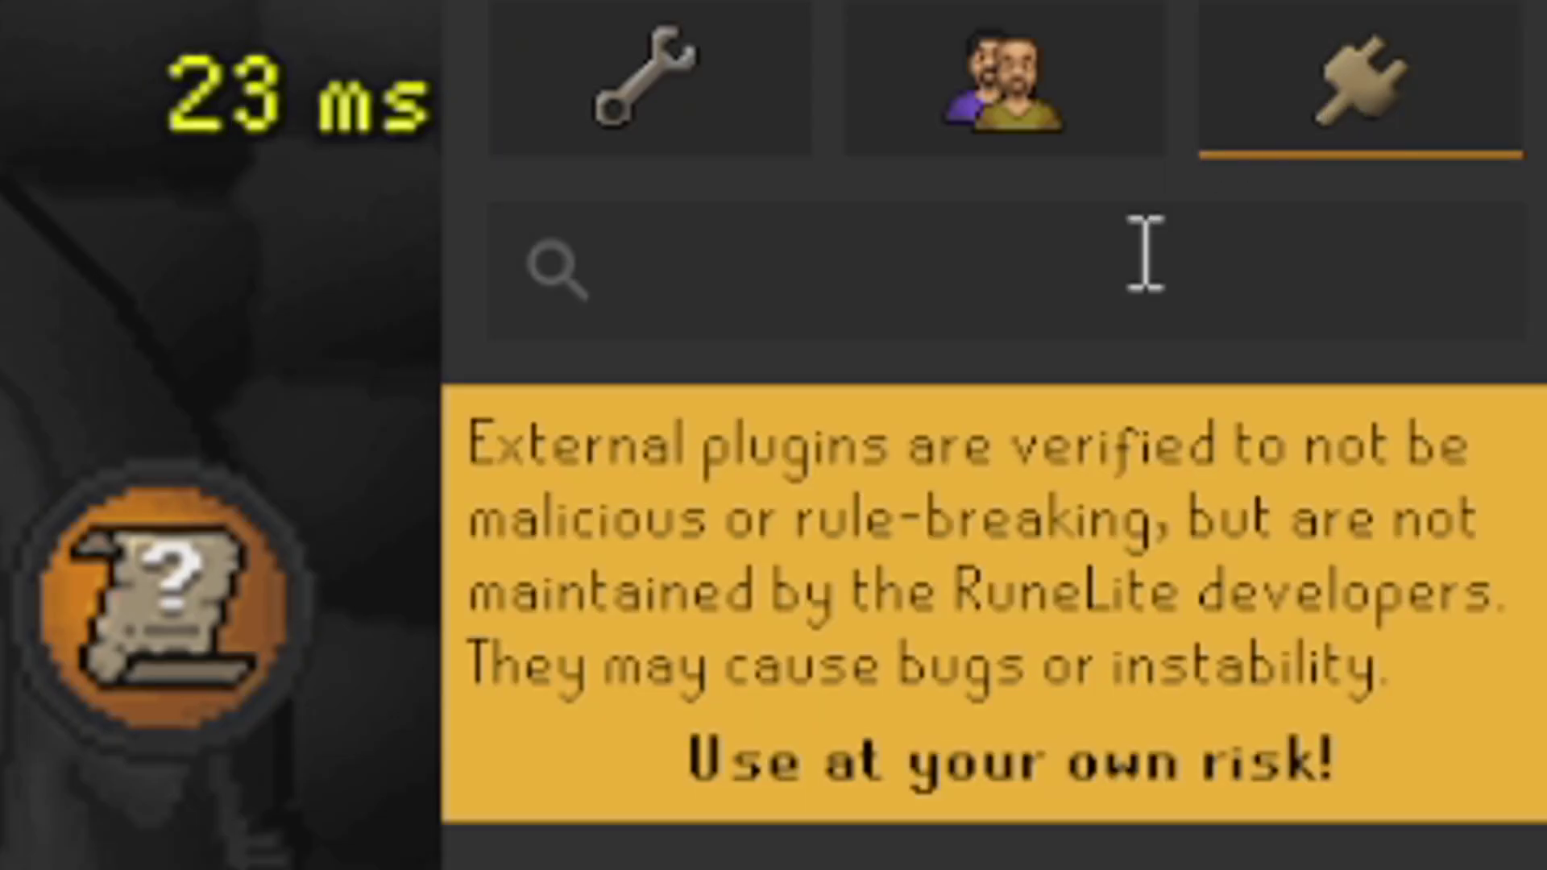
click(772, 262)
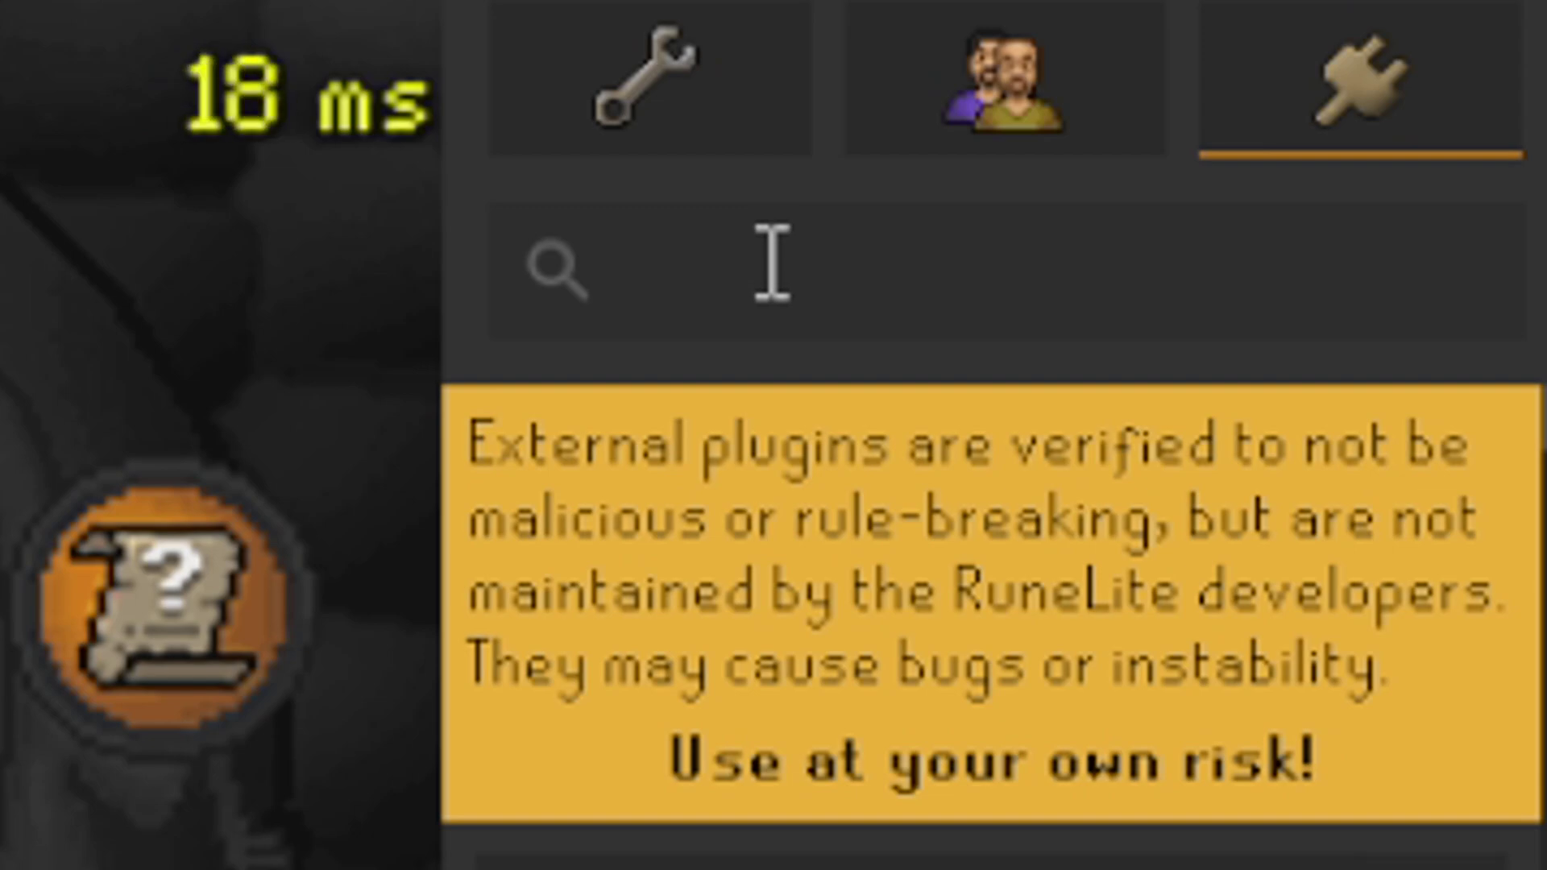
text(resour)
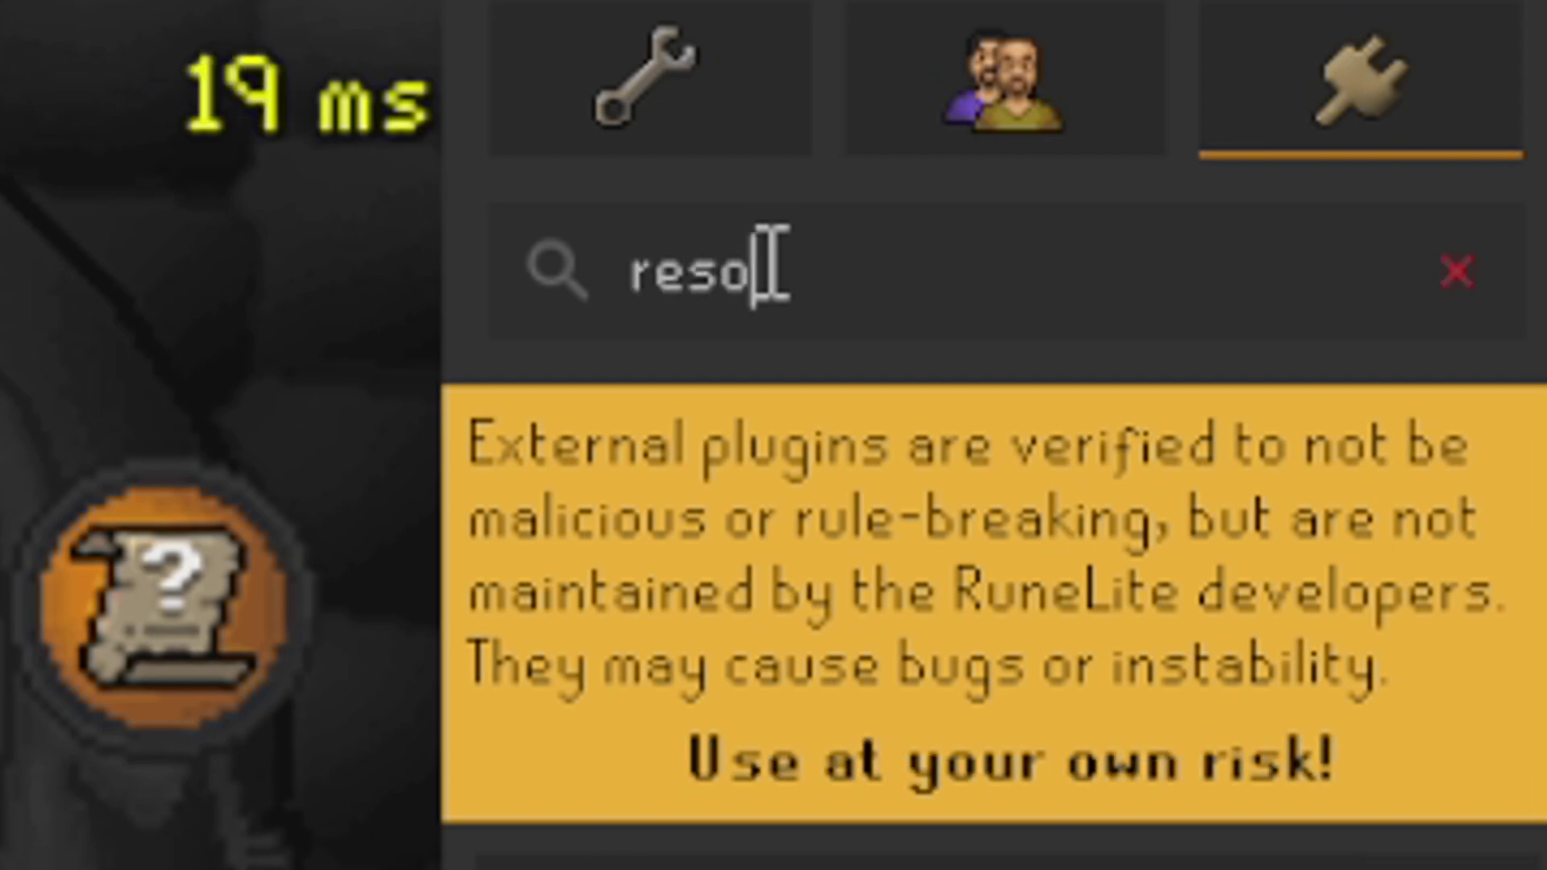
text(ce)
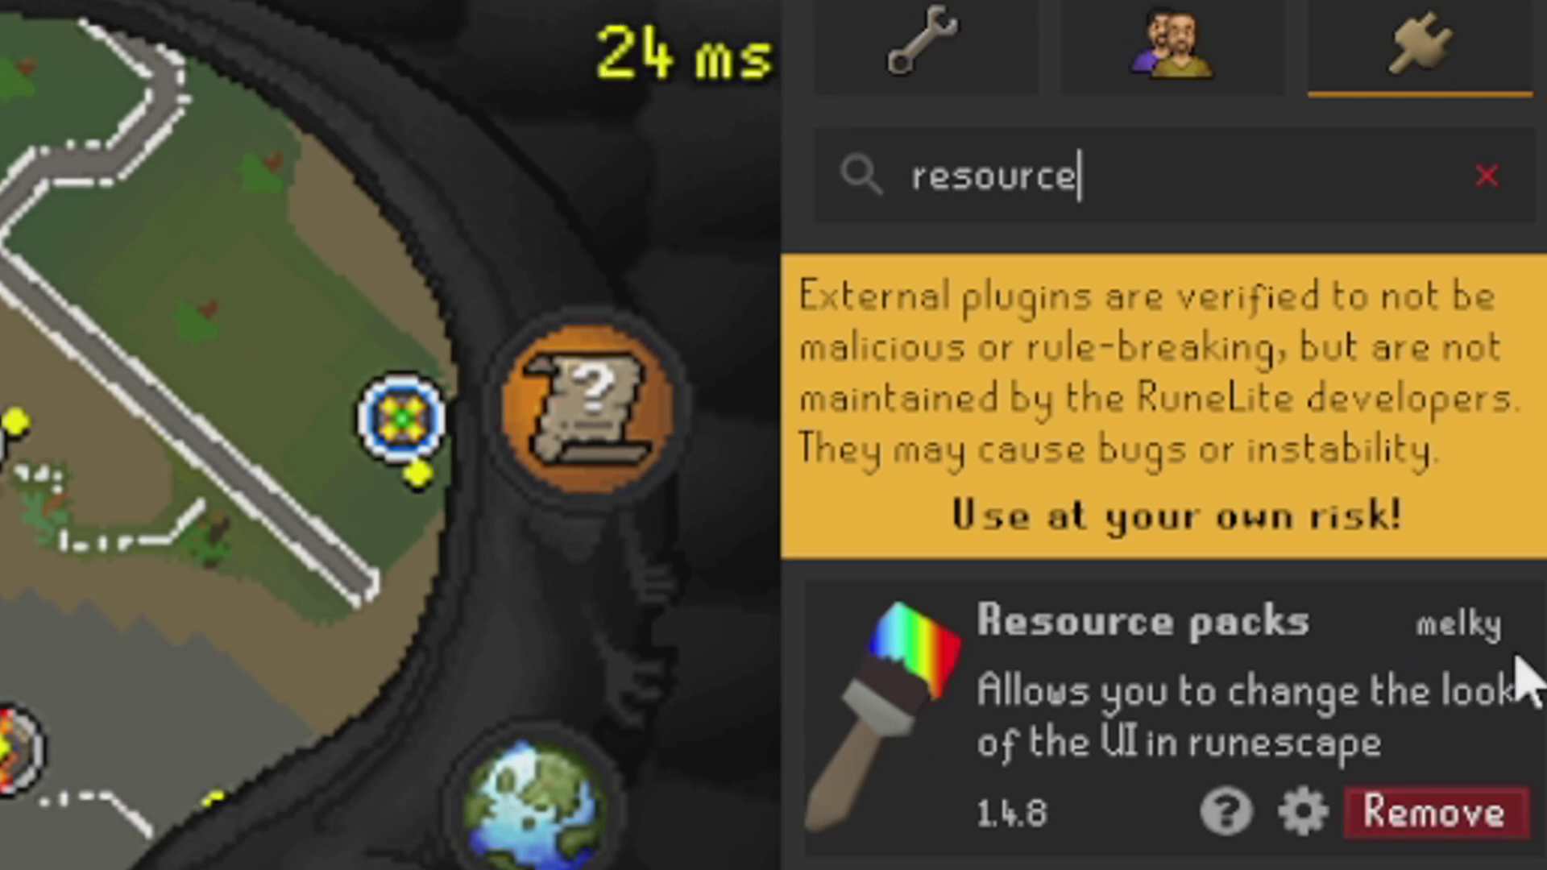
click(925, 44)
text(resource)
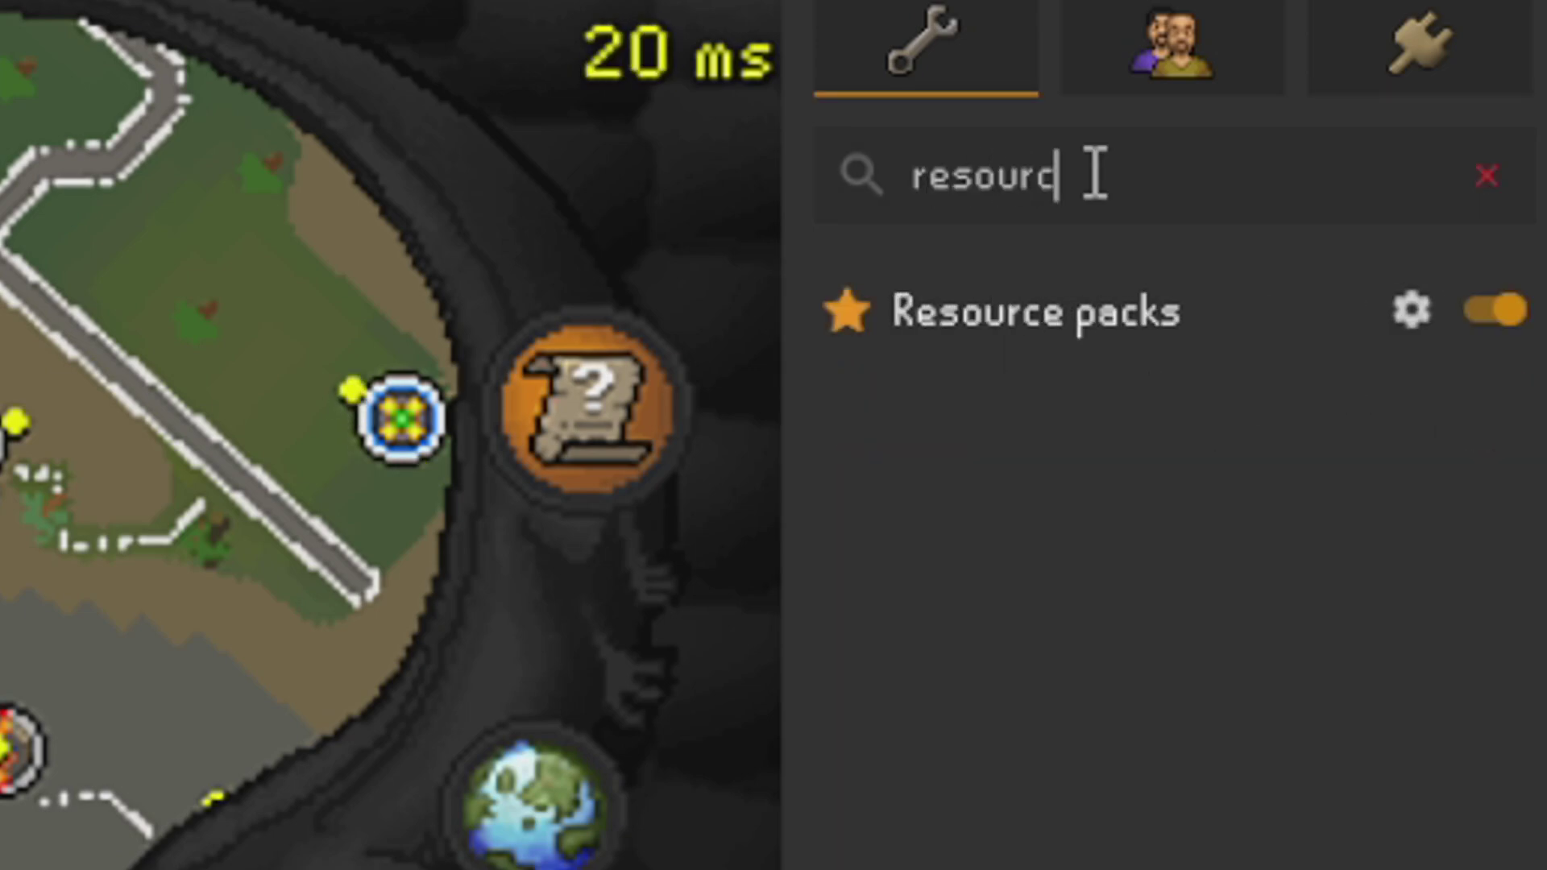
Toggle the Resource packs plugin off and back on, then view its settings and go back.
click(1503, 310)
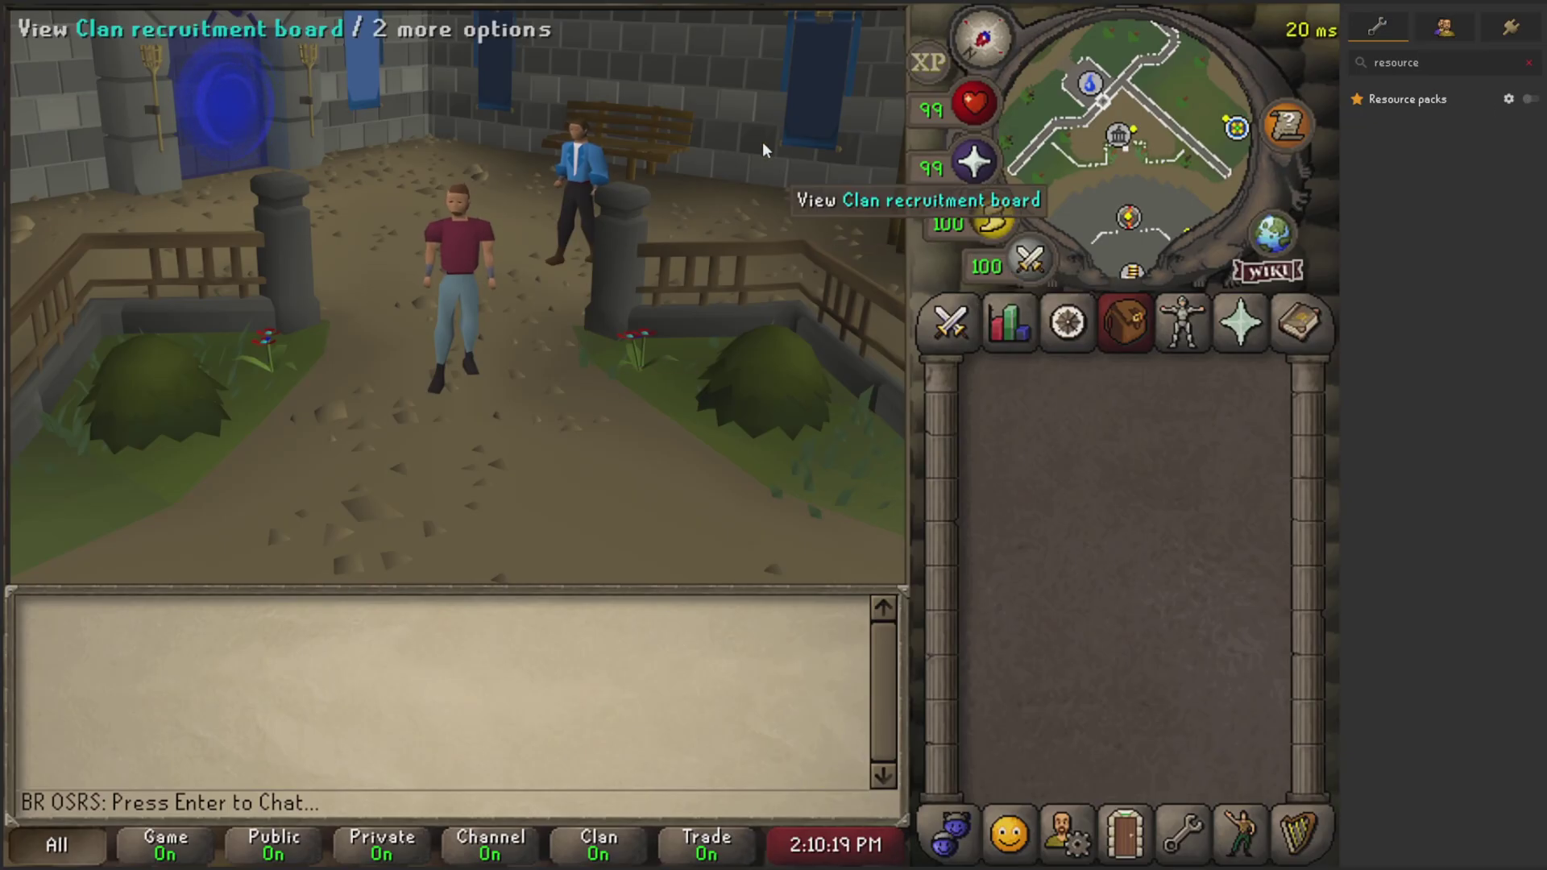
click(1529, 100)
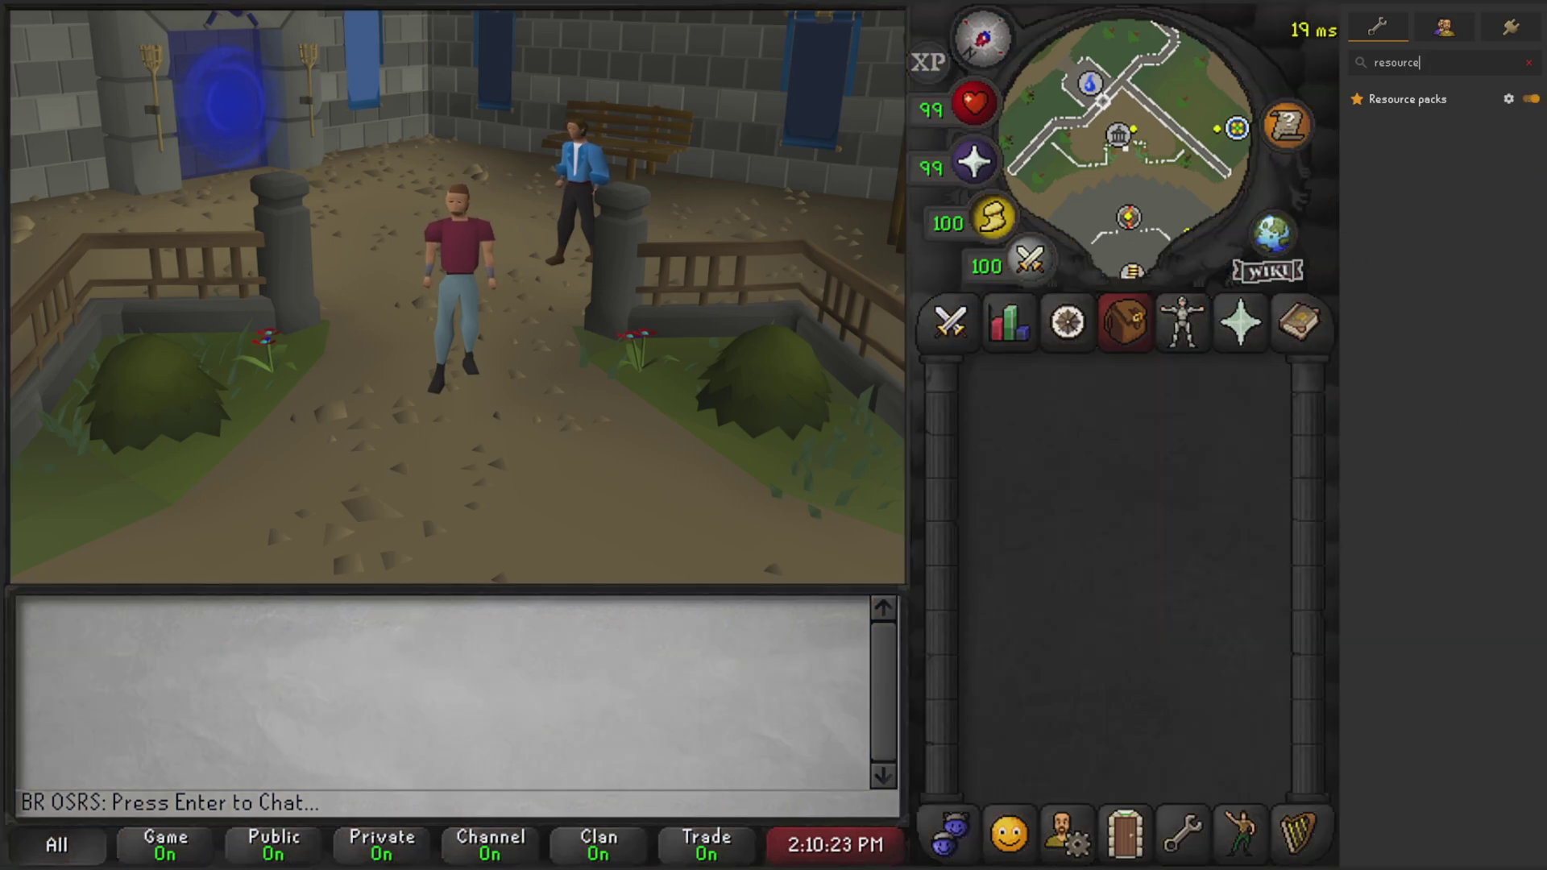
click(1508, 98)
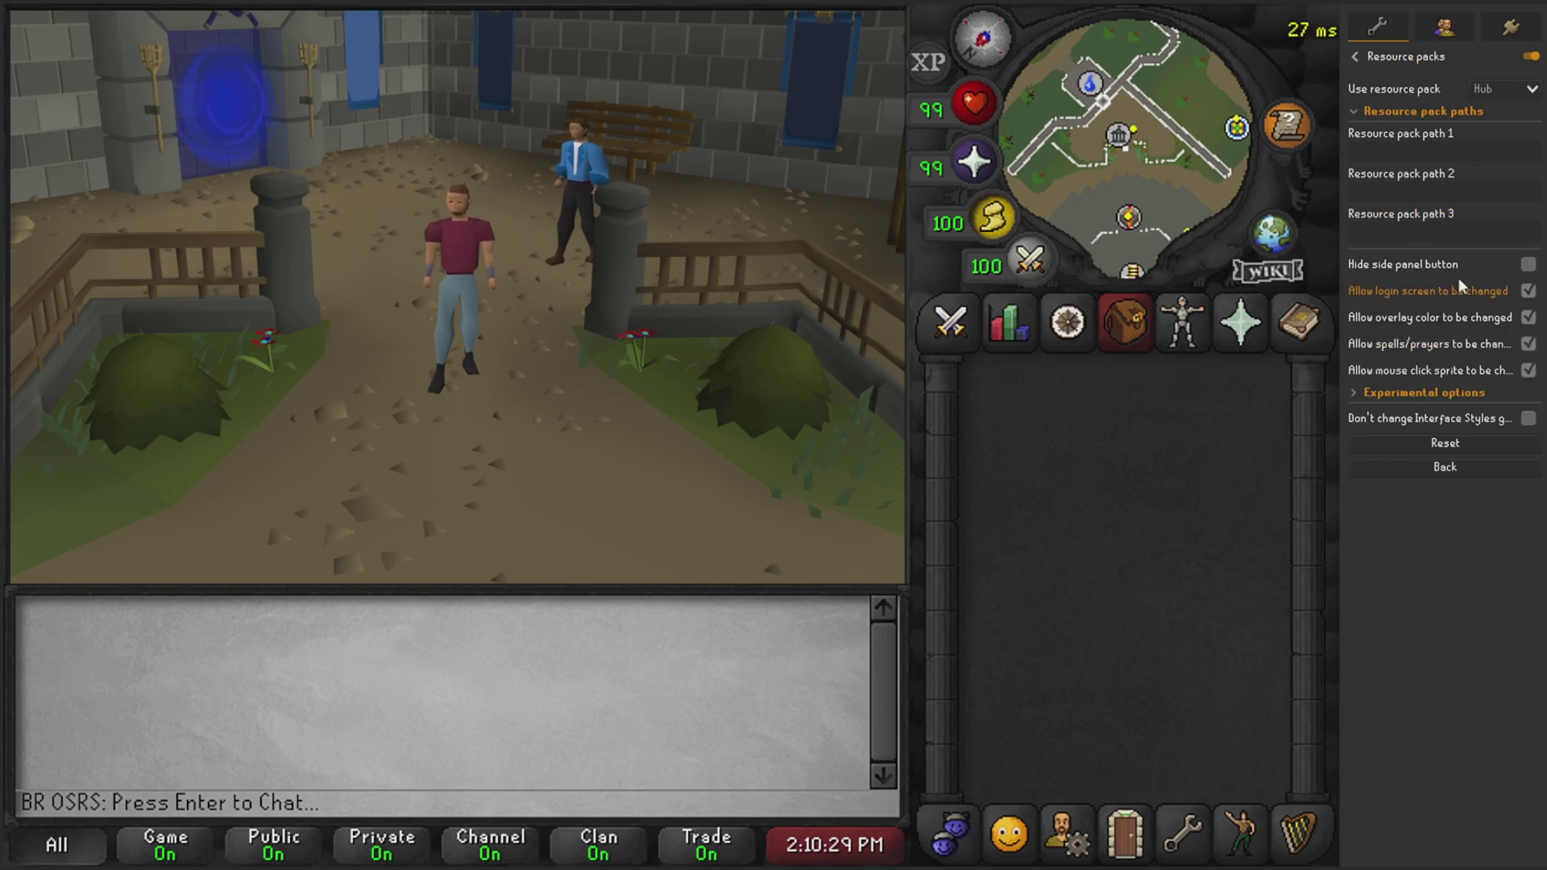
click(1353, 55)
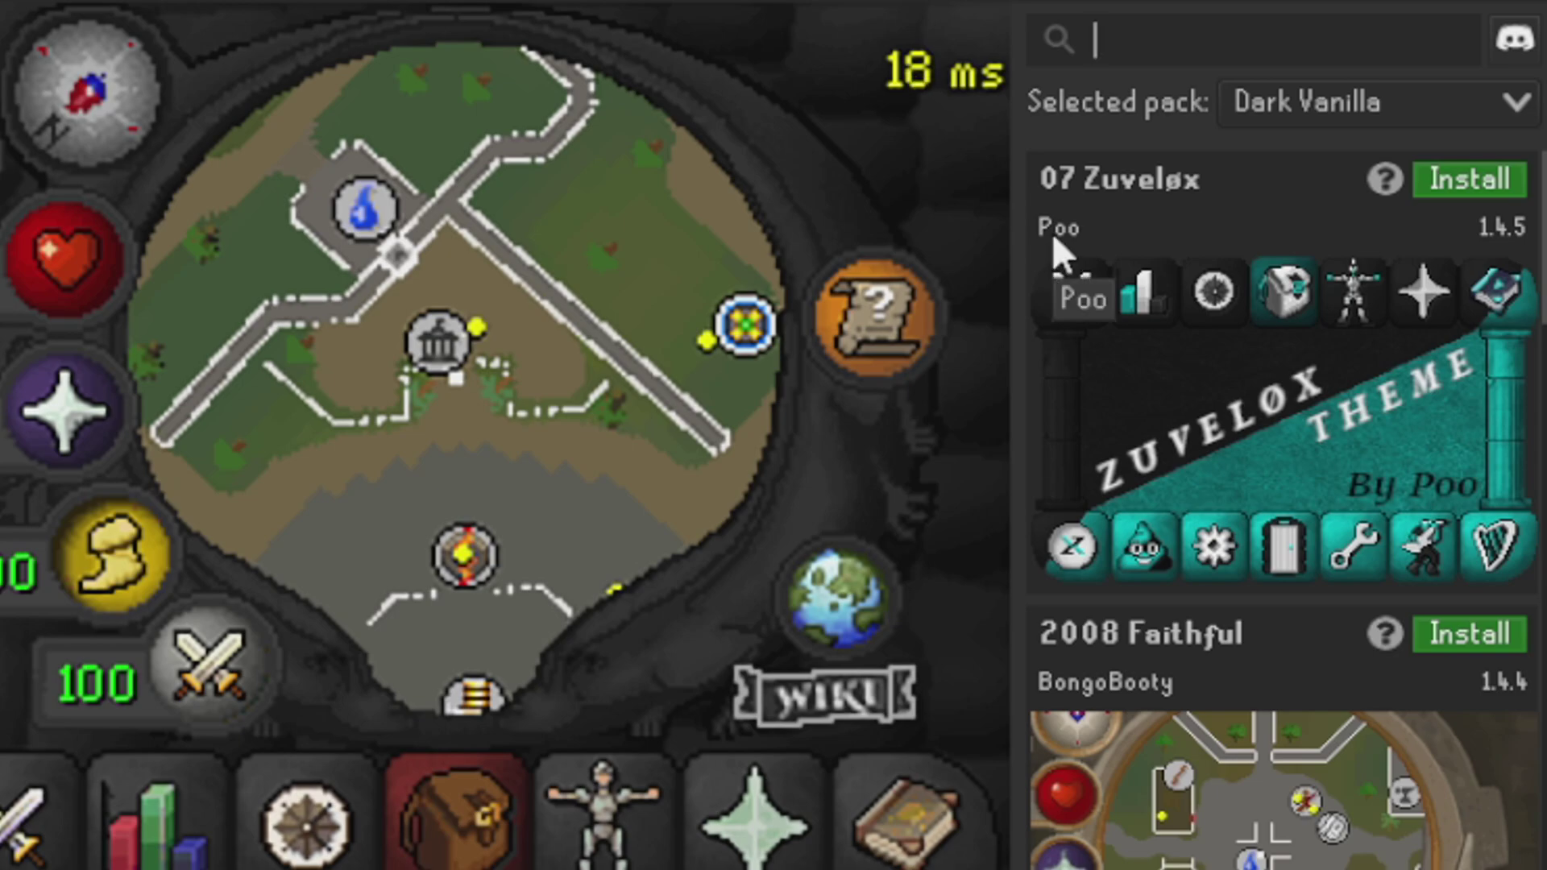
Set the selected pack to None and browse through the list of available resource packs.
click(1398, 173)
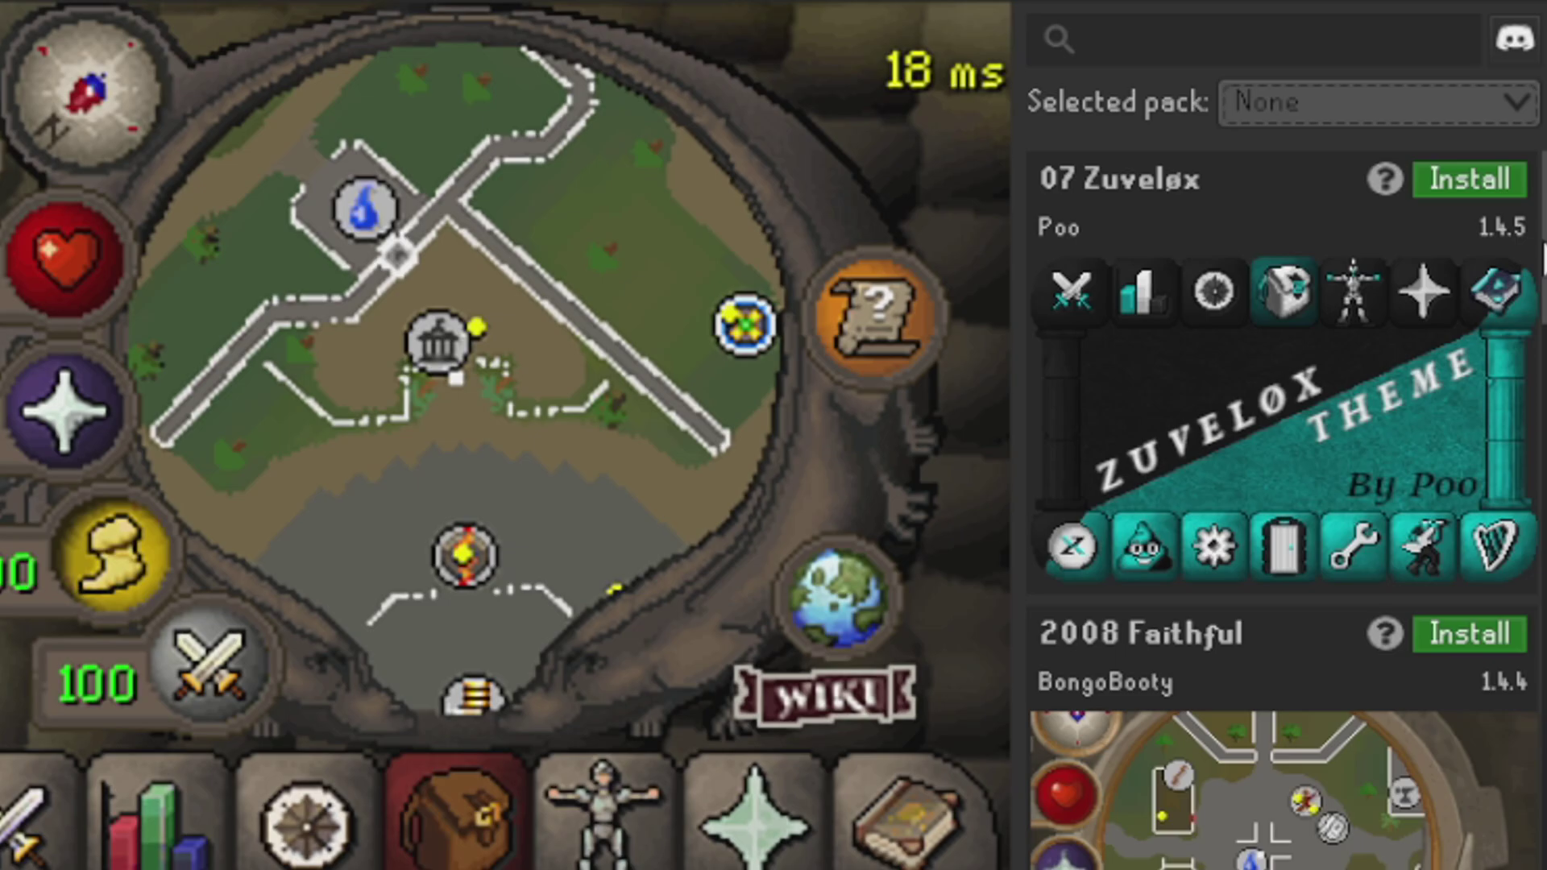
scroll(1287, 508, down, 15)
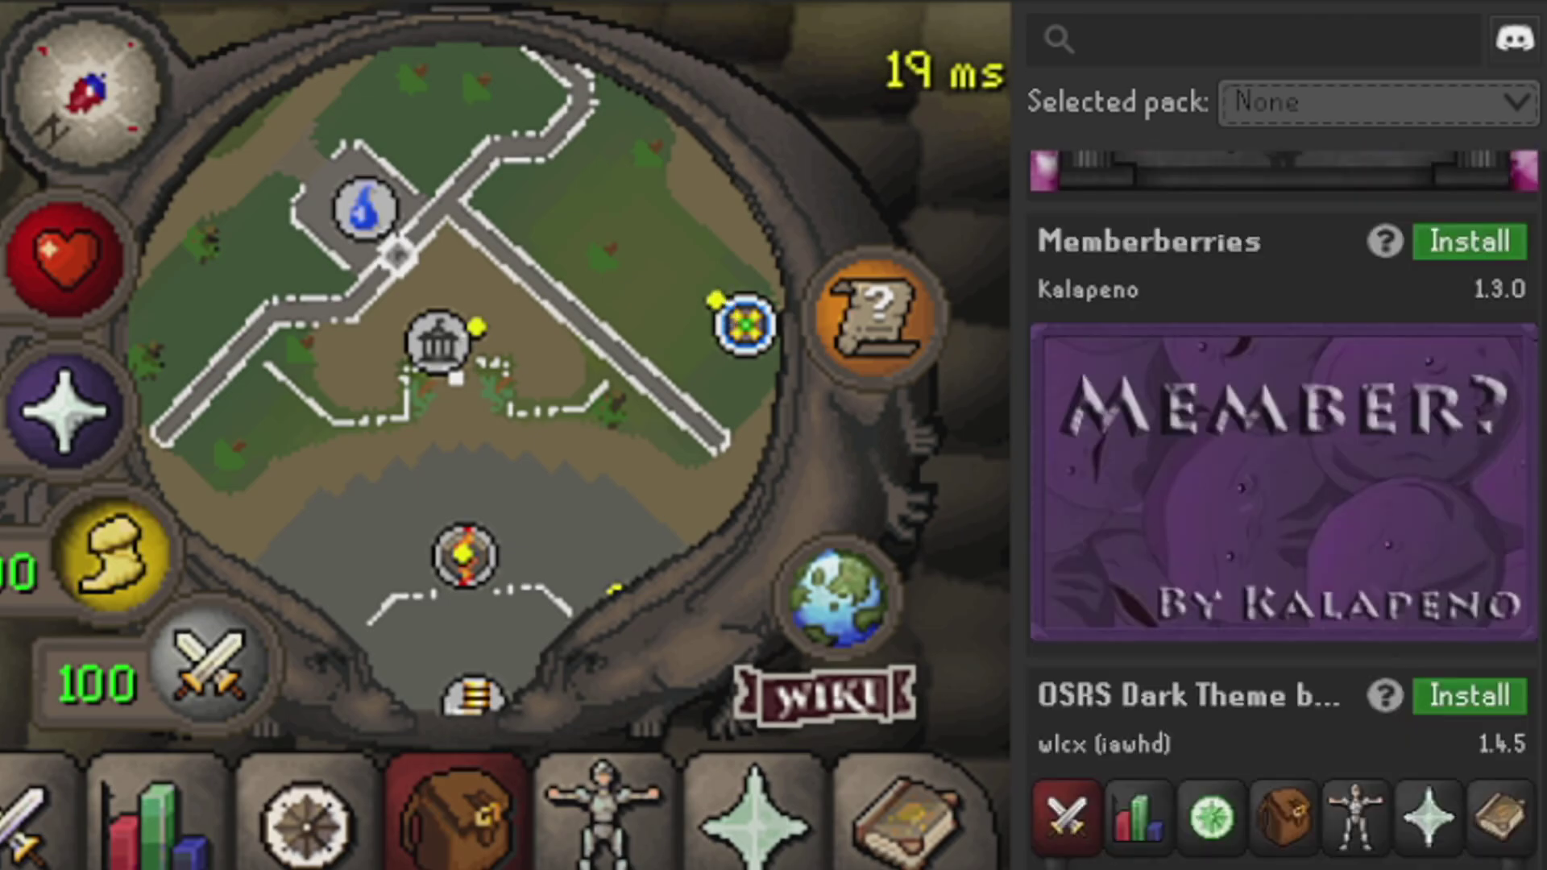
scroll(1283, 507, down, 15)
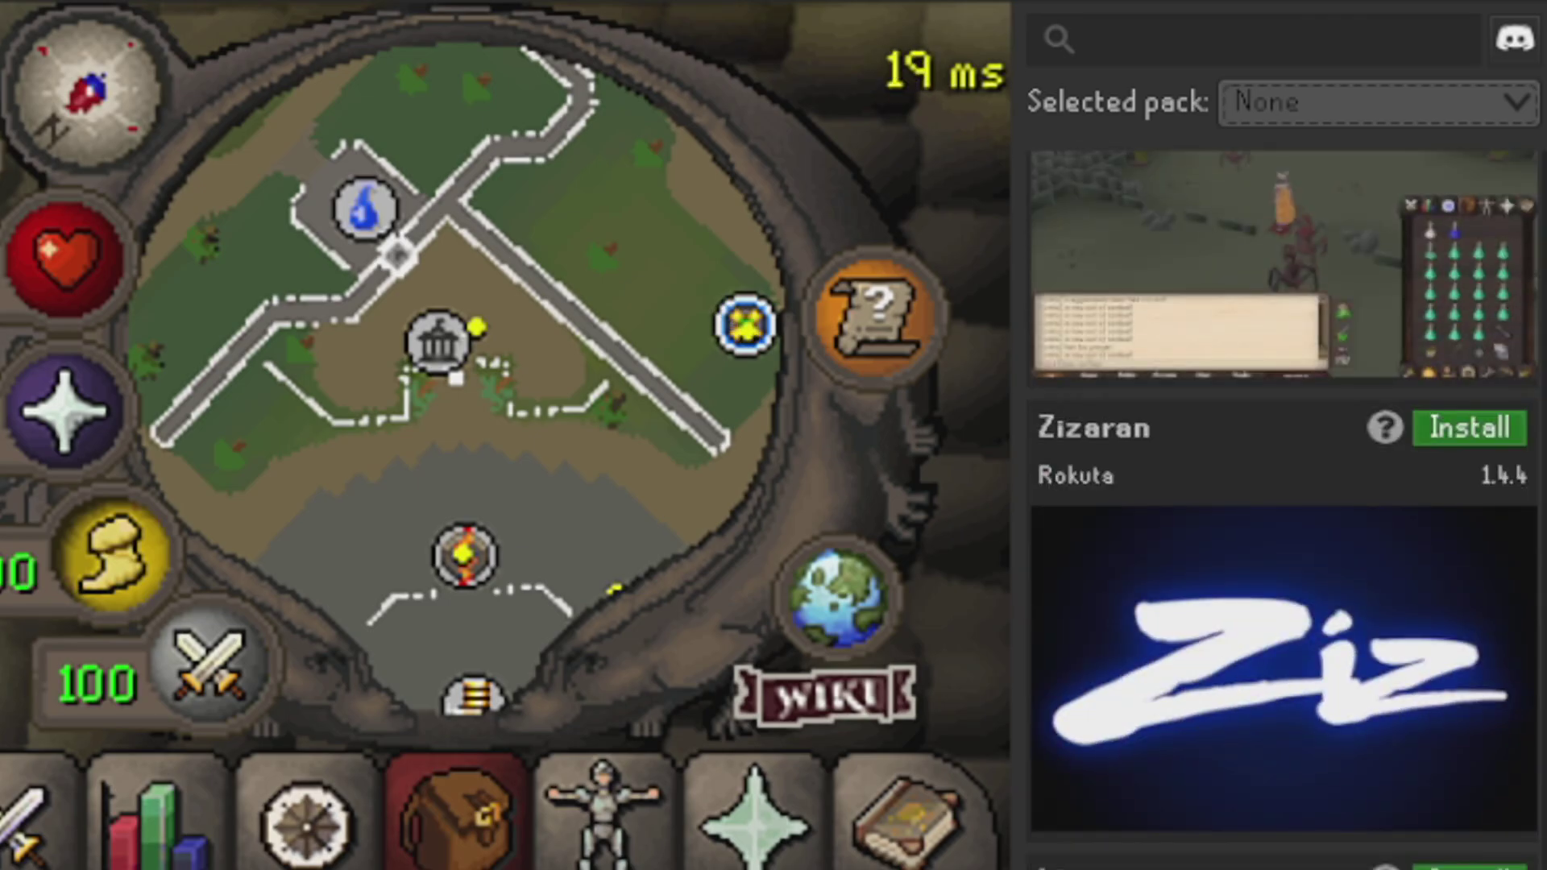
scroll(1503, 182, up, 20)
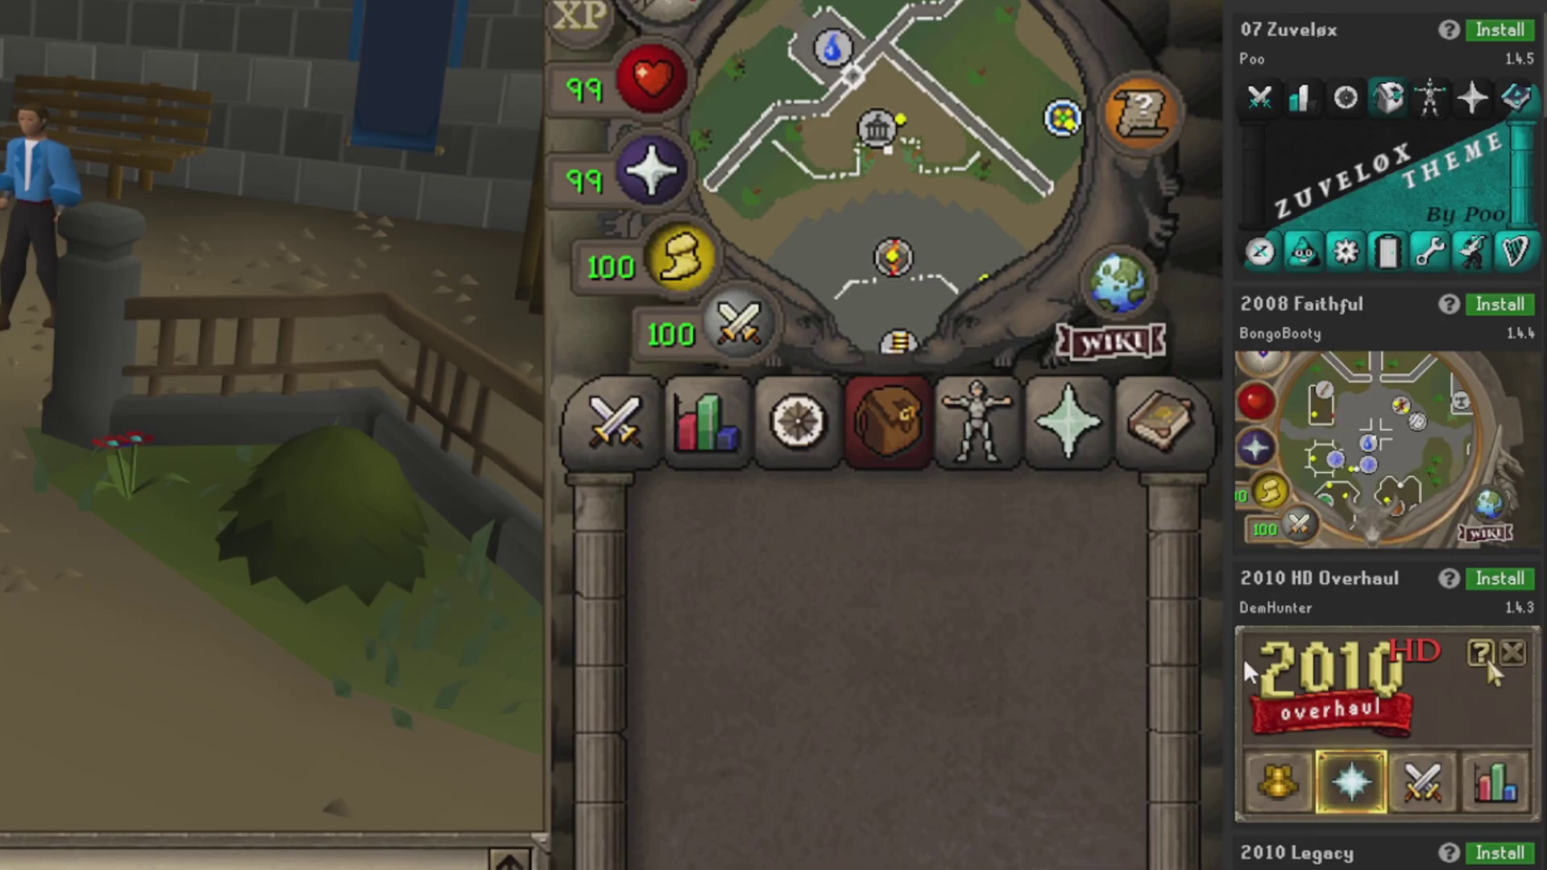
scroll(1339, 559, down, 5)
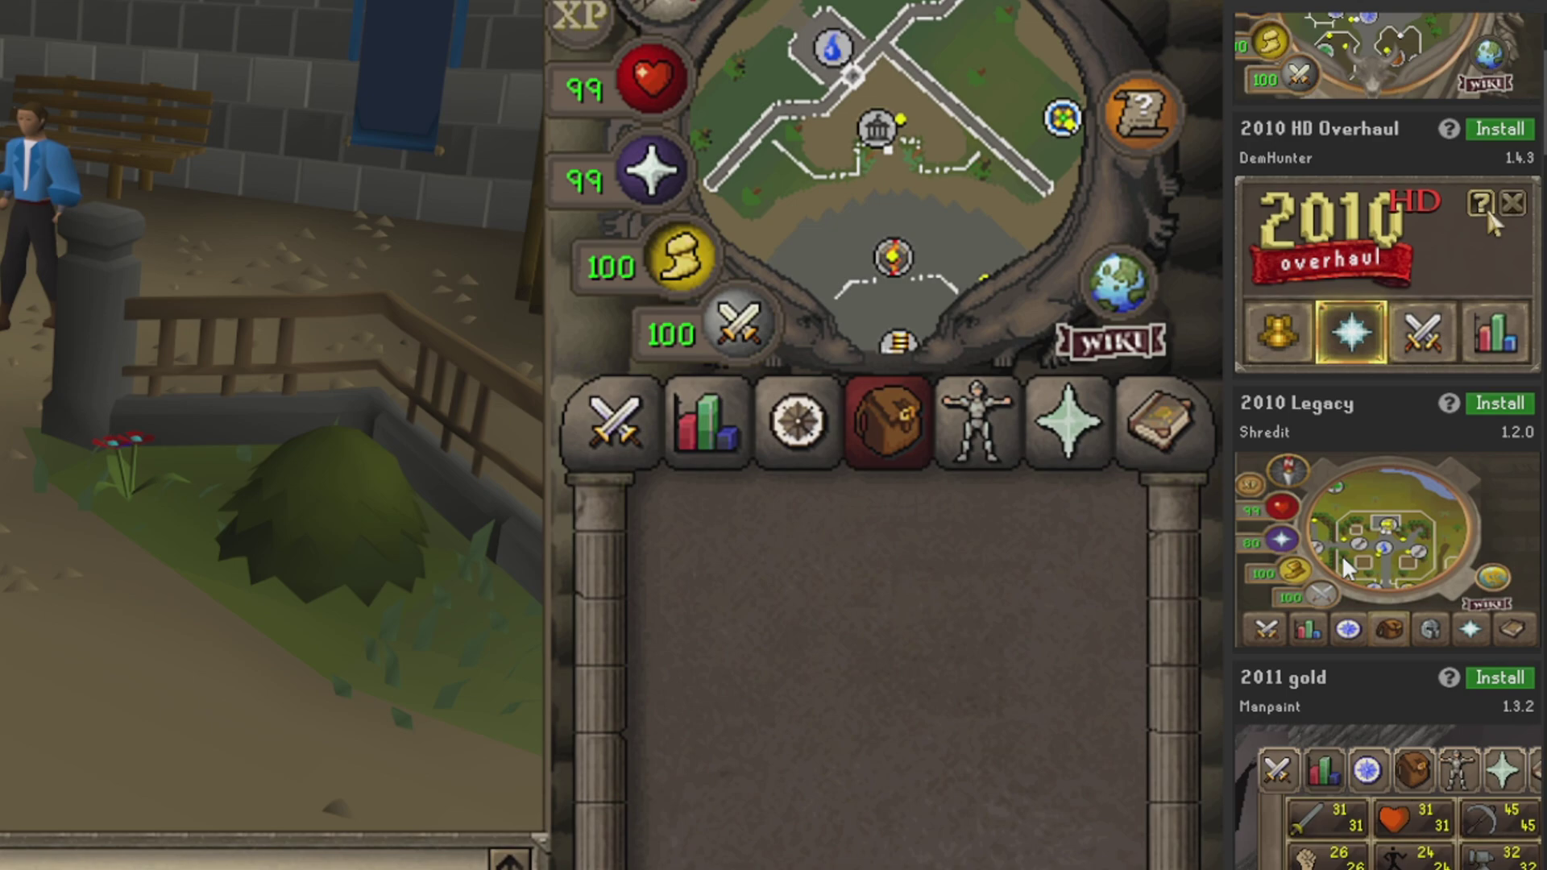
scroll(1342, 555, down, 5)
scroll(1278, 569, down, 5)
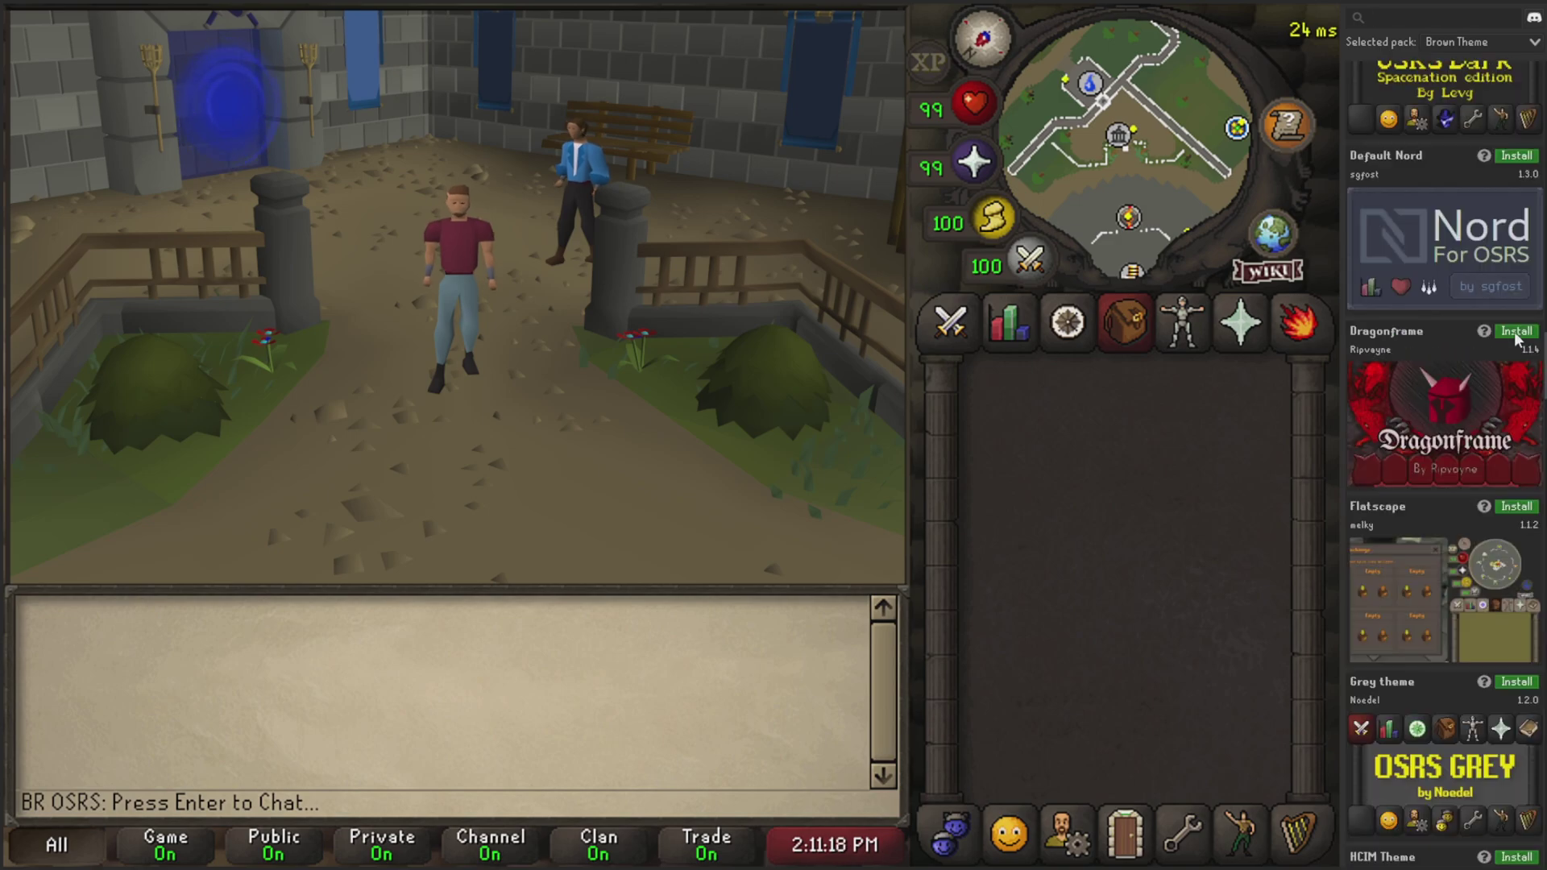
Install the Dragonframe and Pinklite interface packs, then bring up the Selected pack choice.
click(1515, 331)
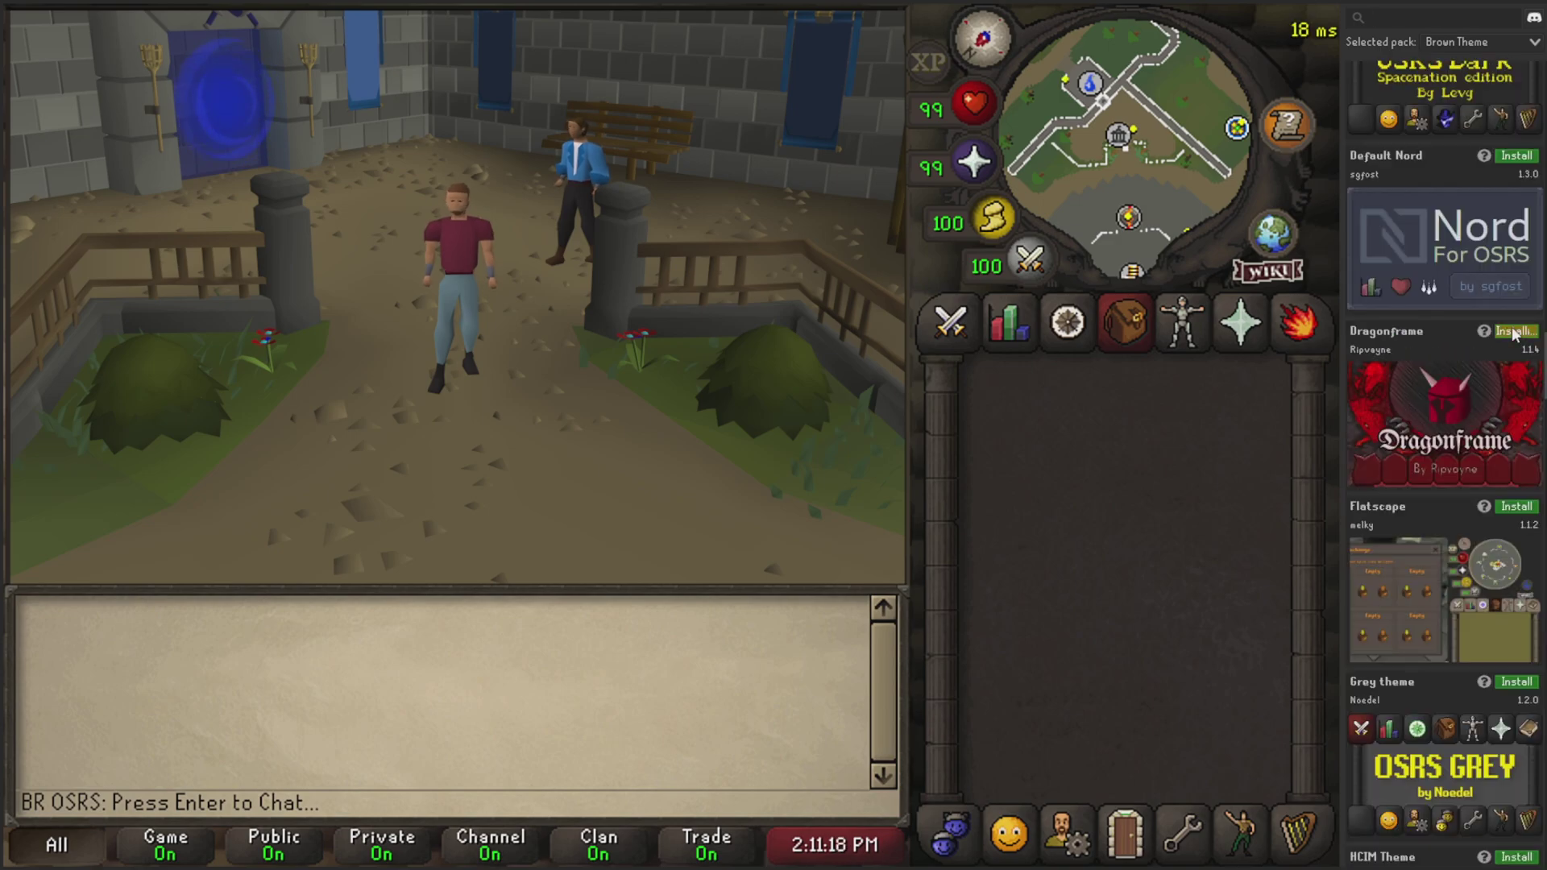
scroll(1465, 459, down, 10)
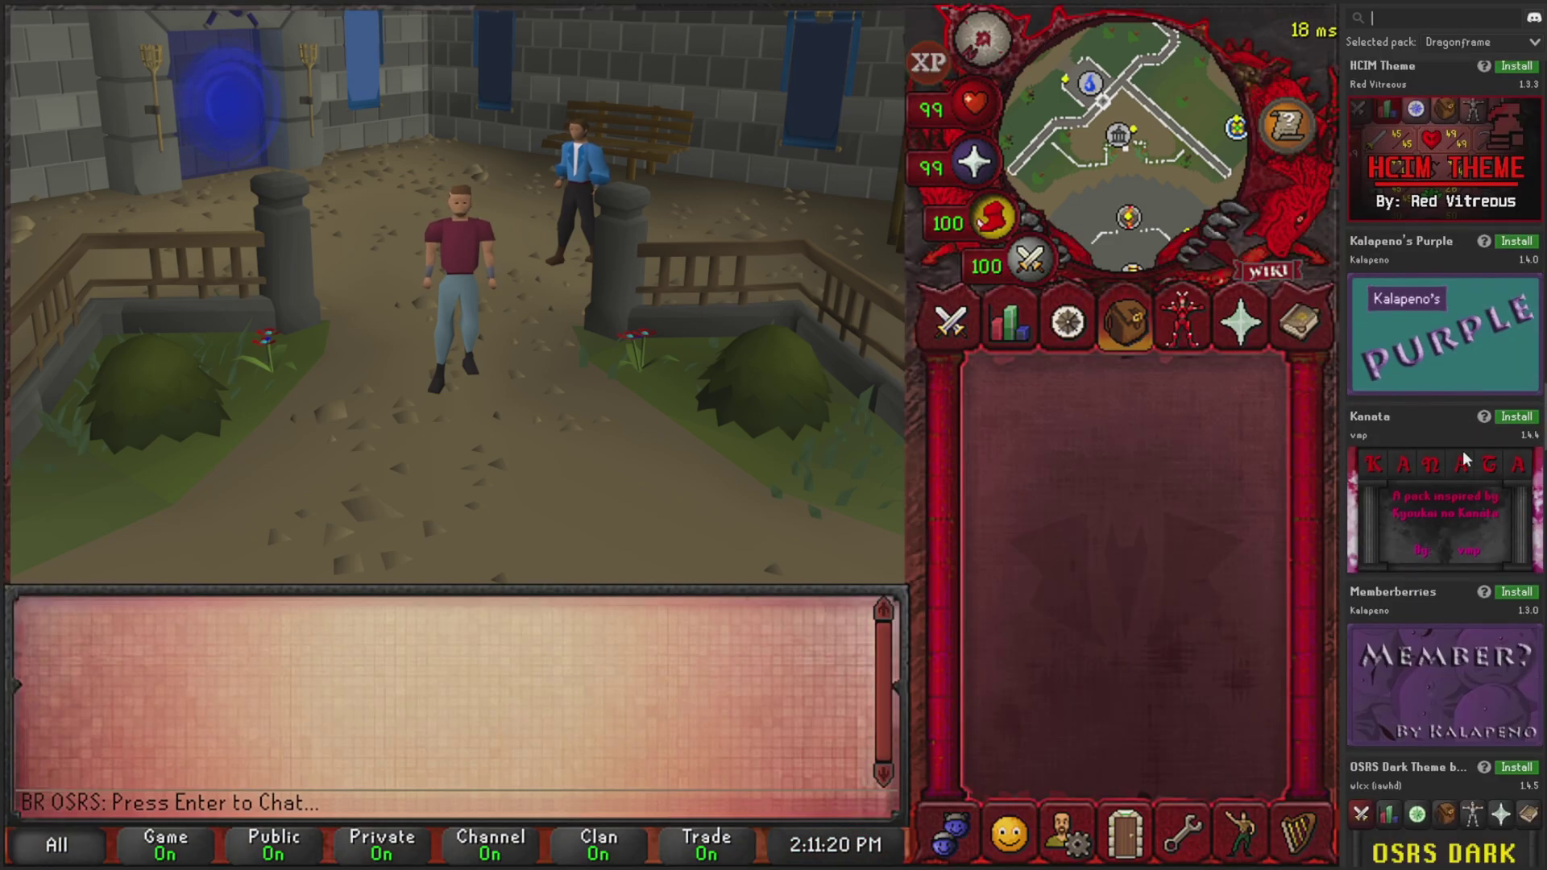
scroll(1465, 459, down, 15)
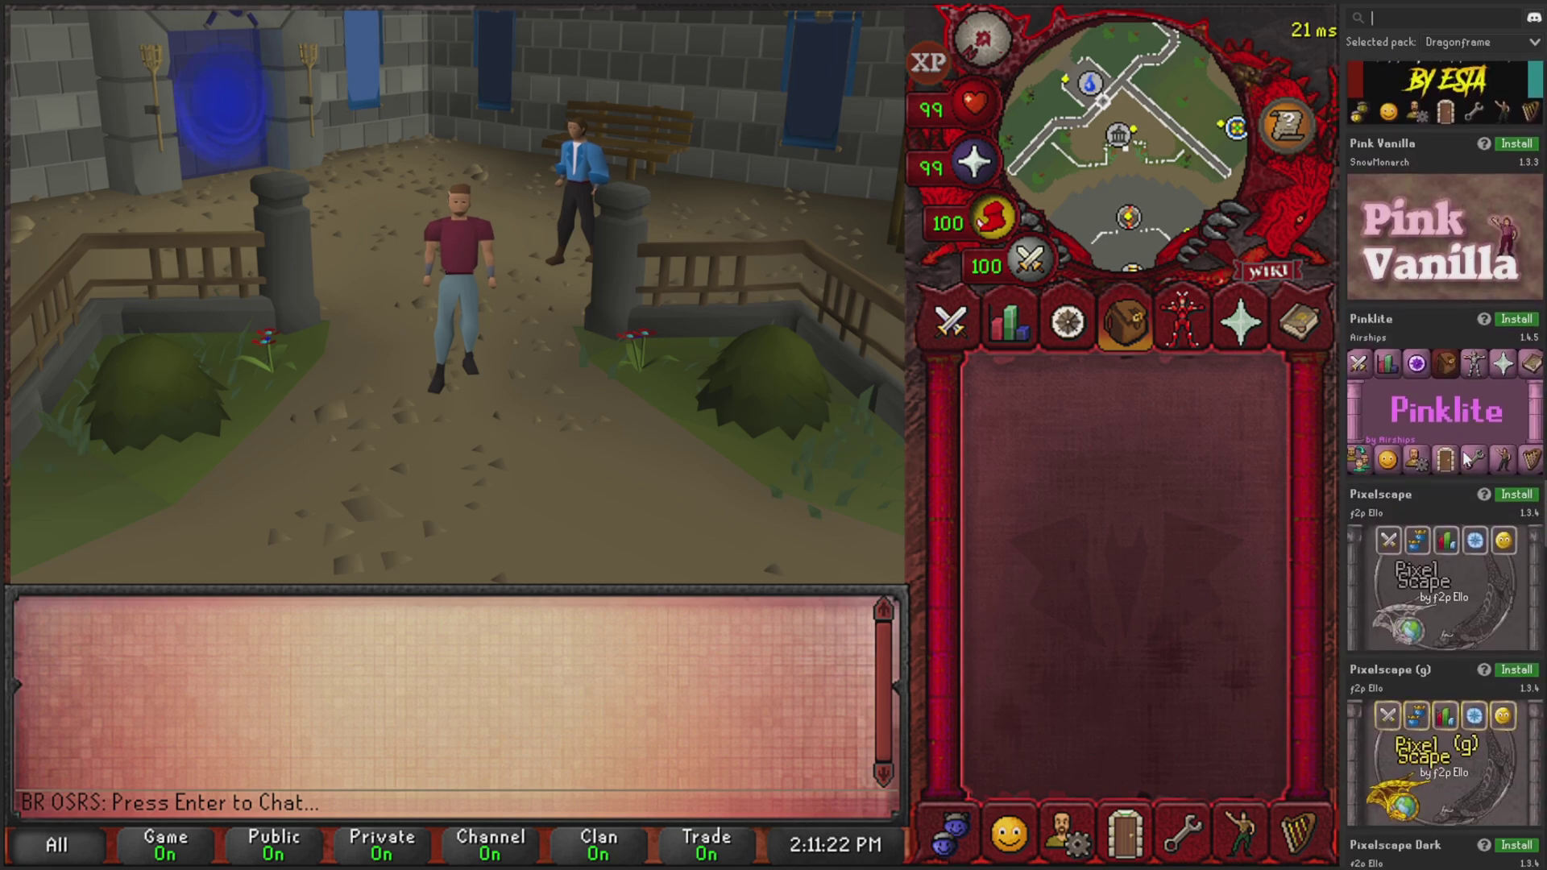
scroll(1465, 460, up, 2)
click(1517, 278)
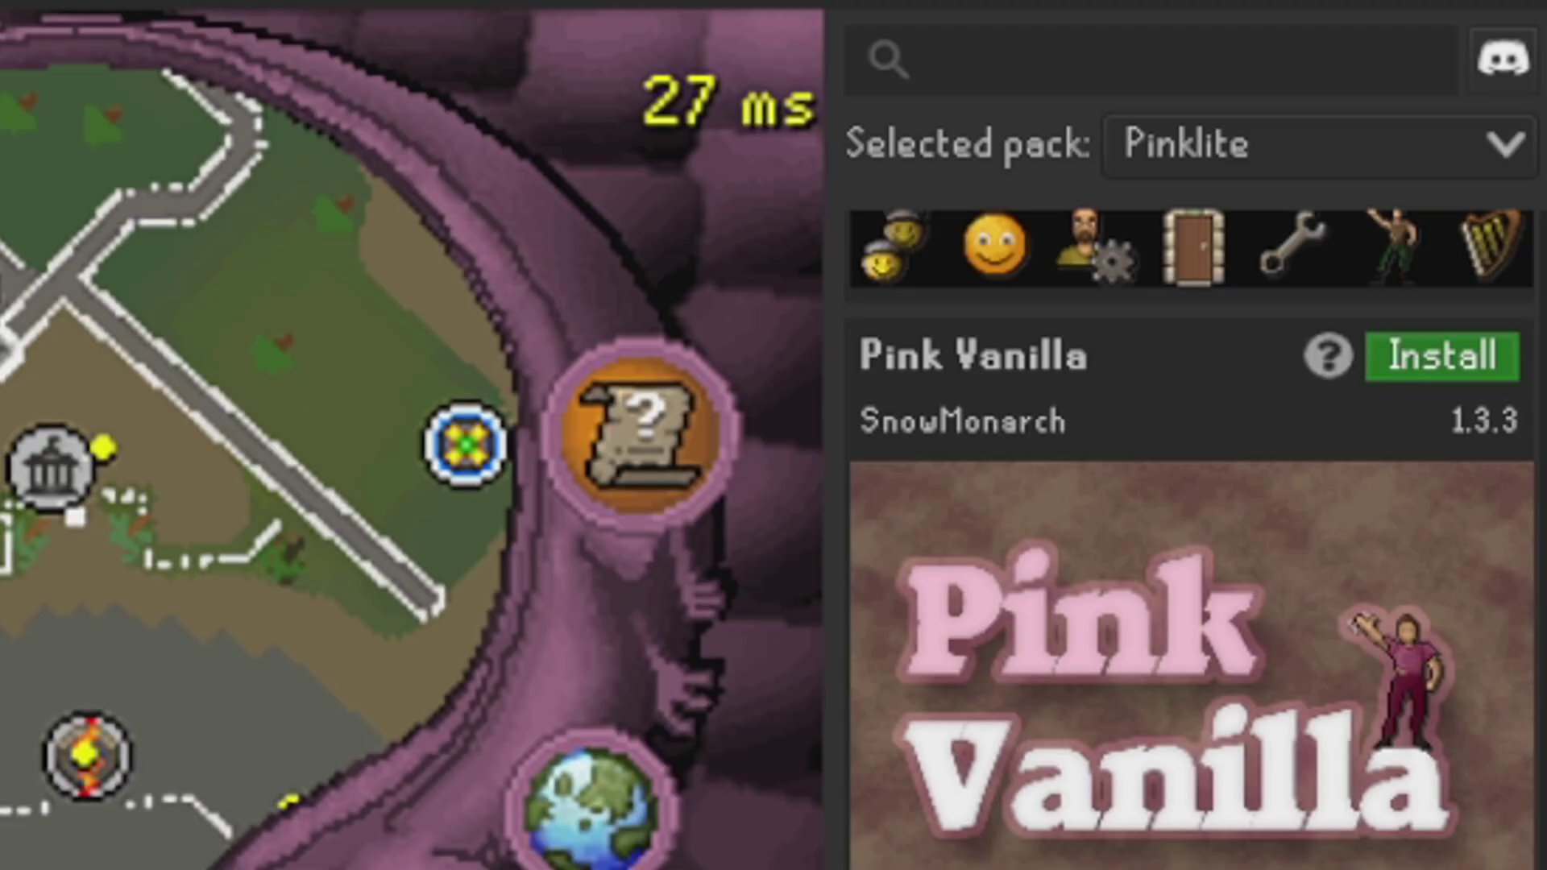
scroll(1542, 99, up, 20)
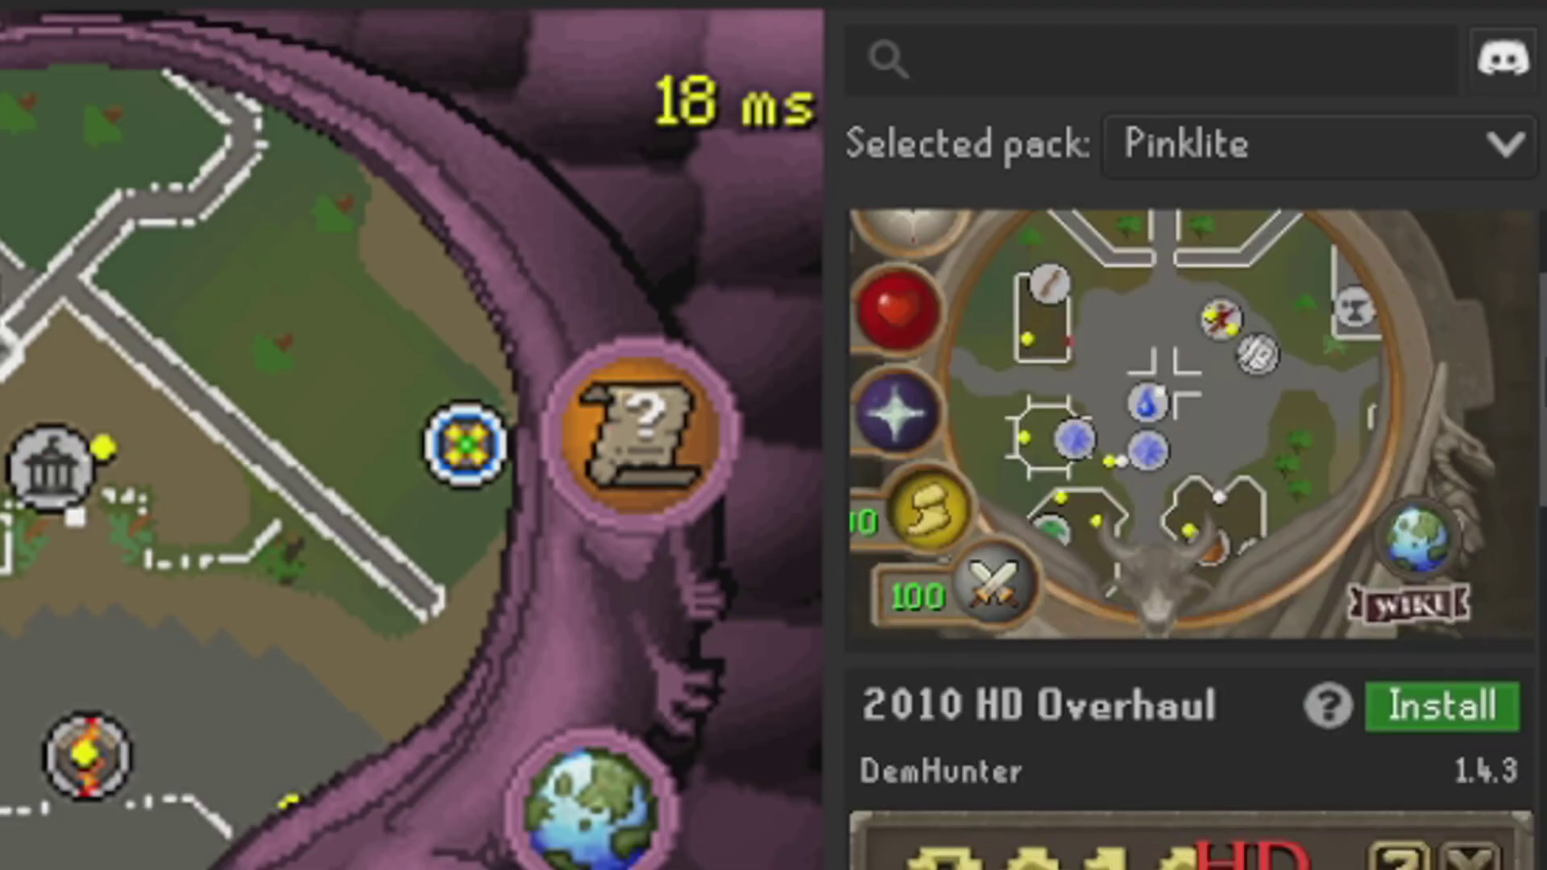
click(1185, 165)
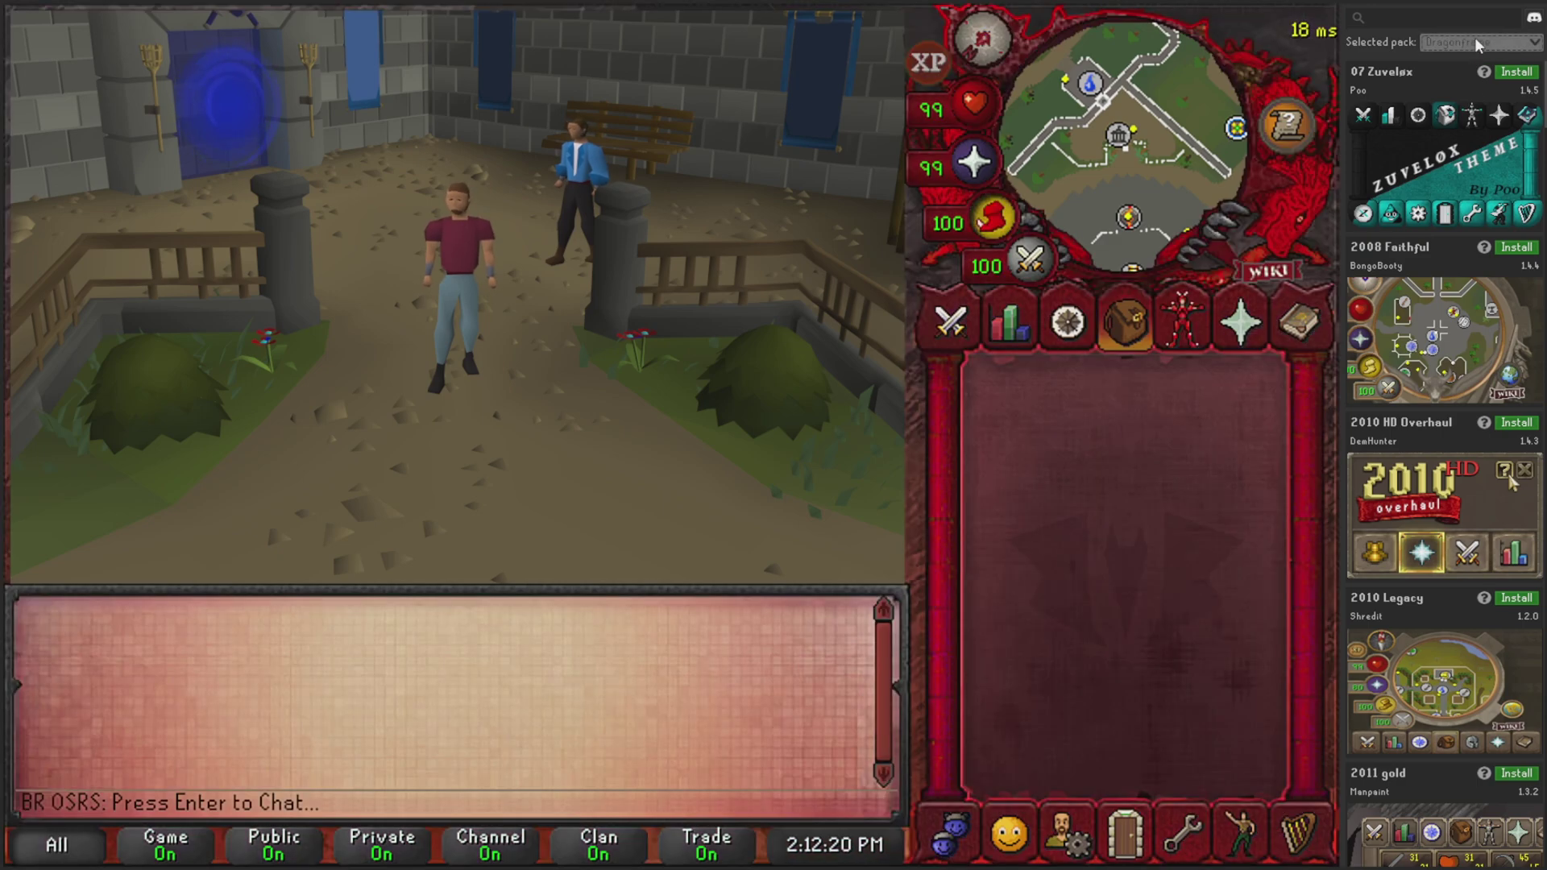
Switch the selected pack to Brown Theme, then Dark Vanilla, and scroll to the installed packs.
key(Up)
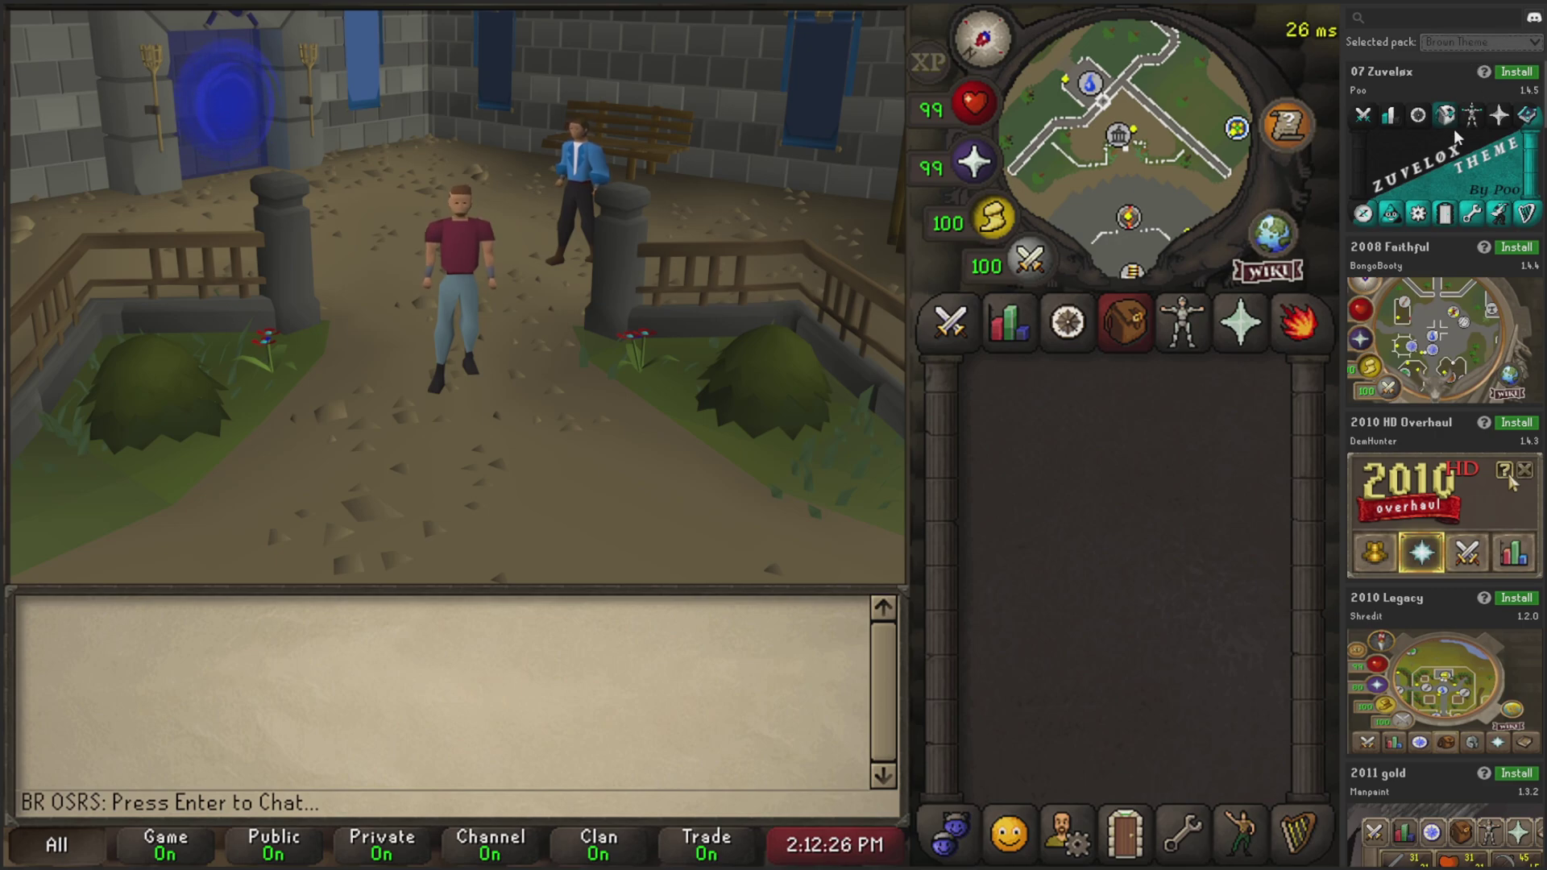
key(Up)
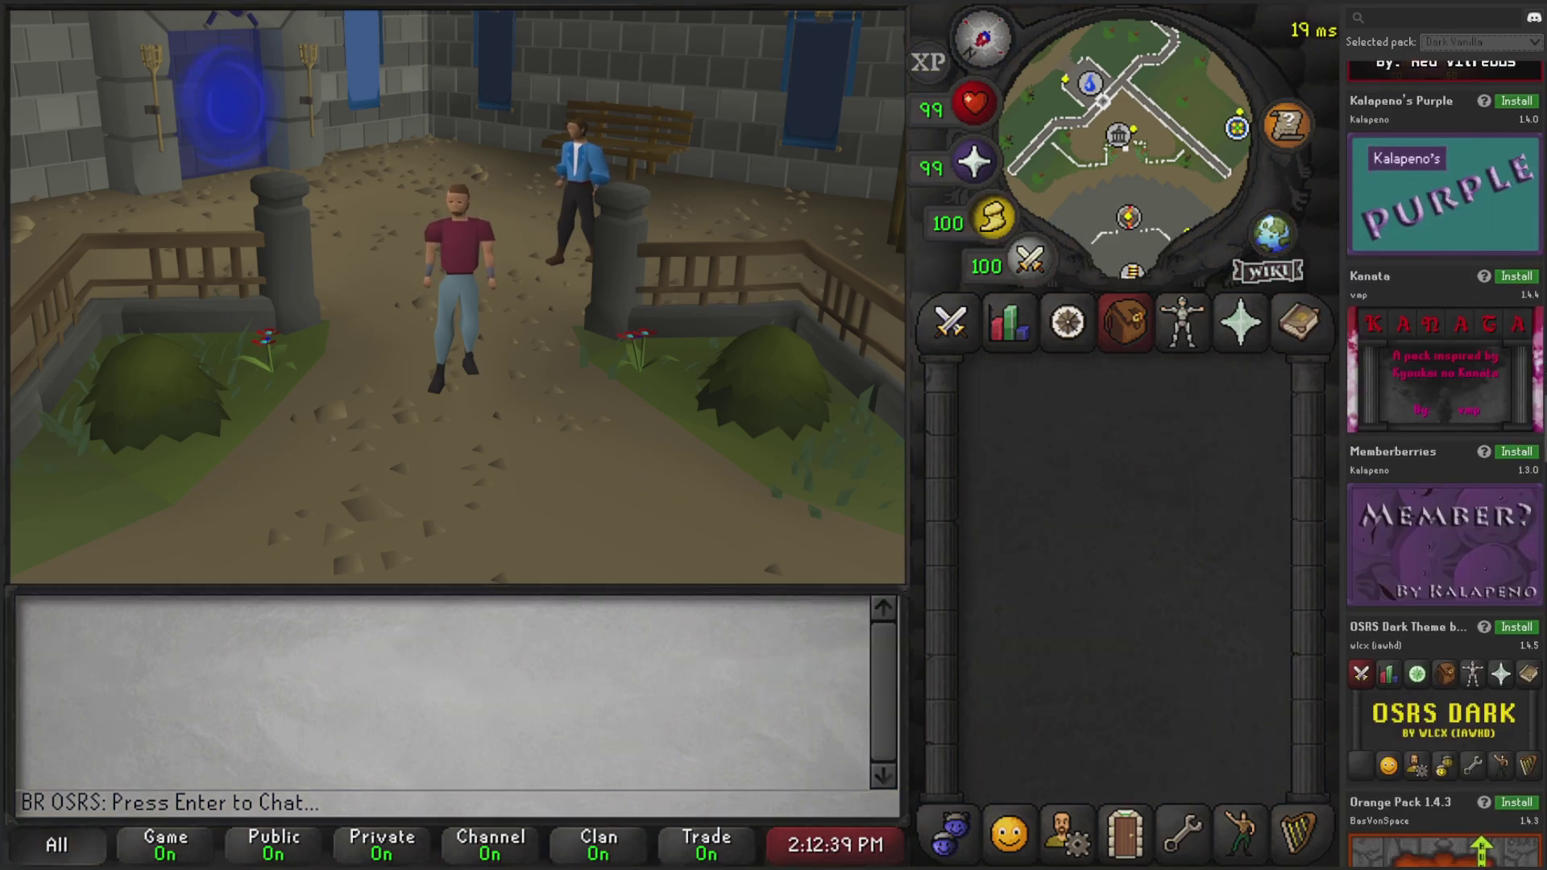
scroll(1446, 463, down, 15)
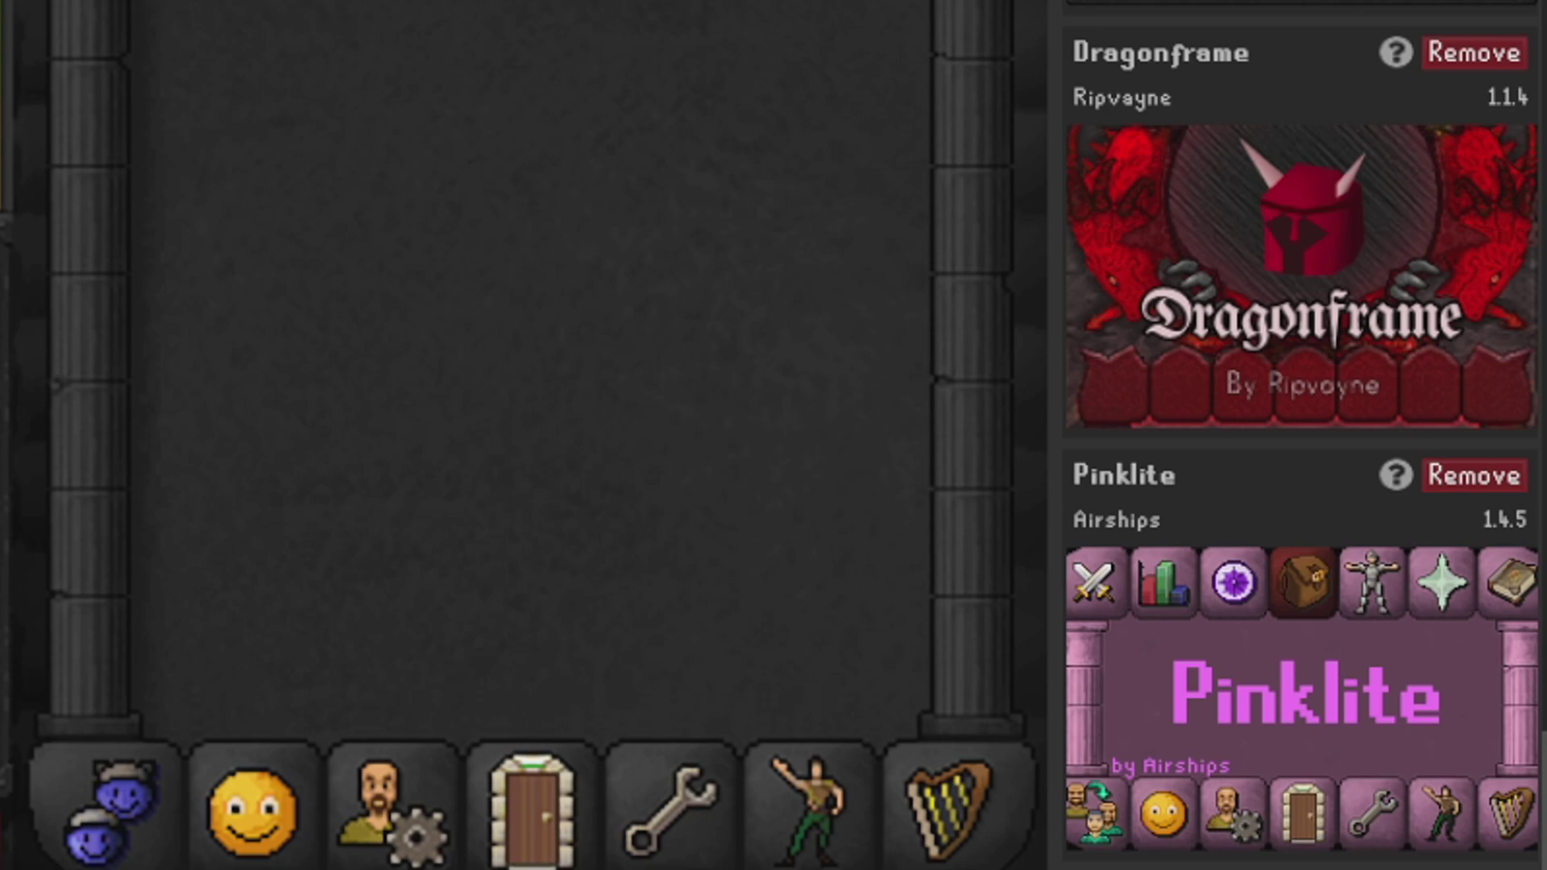
Remove Pinklite and Dark Vanilla, select Dragonframe, then remove Dragonframe as well.
click(1467, 475)
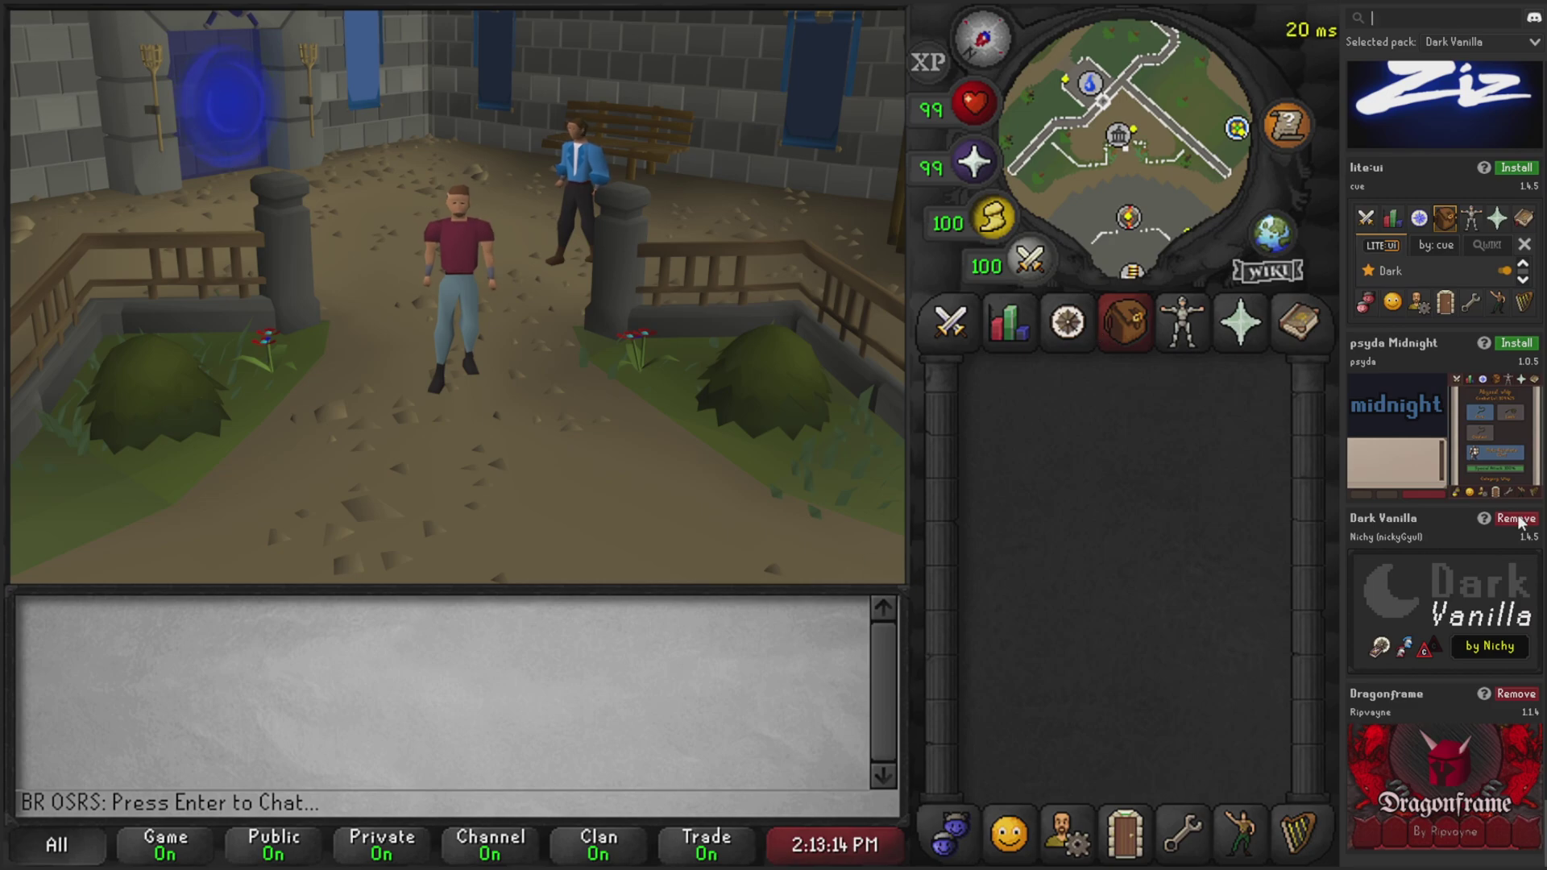
click(1516, 519)
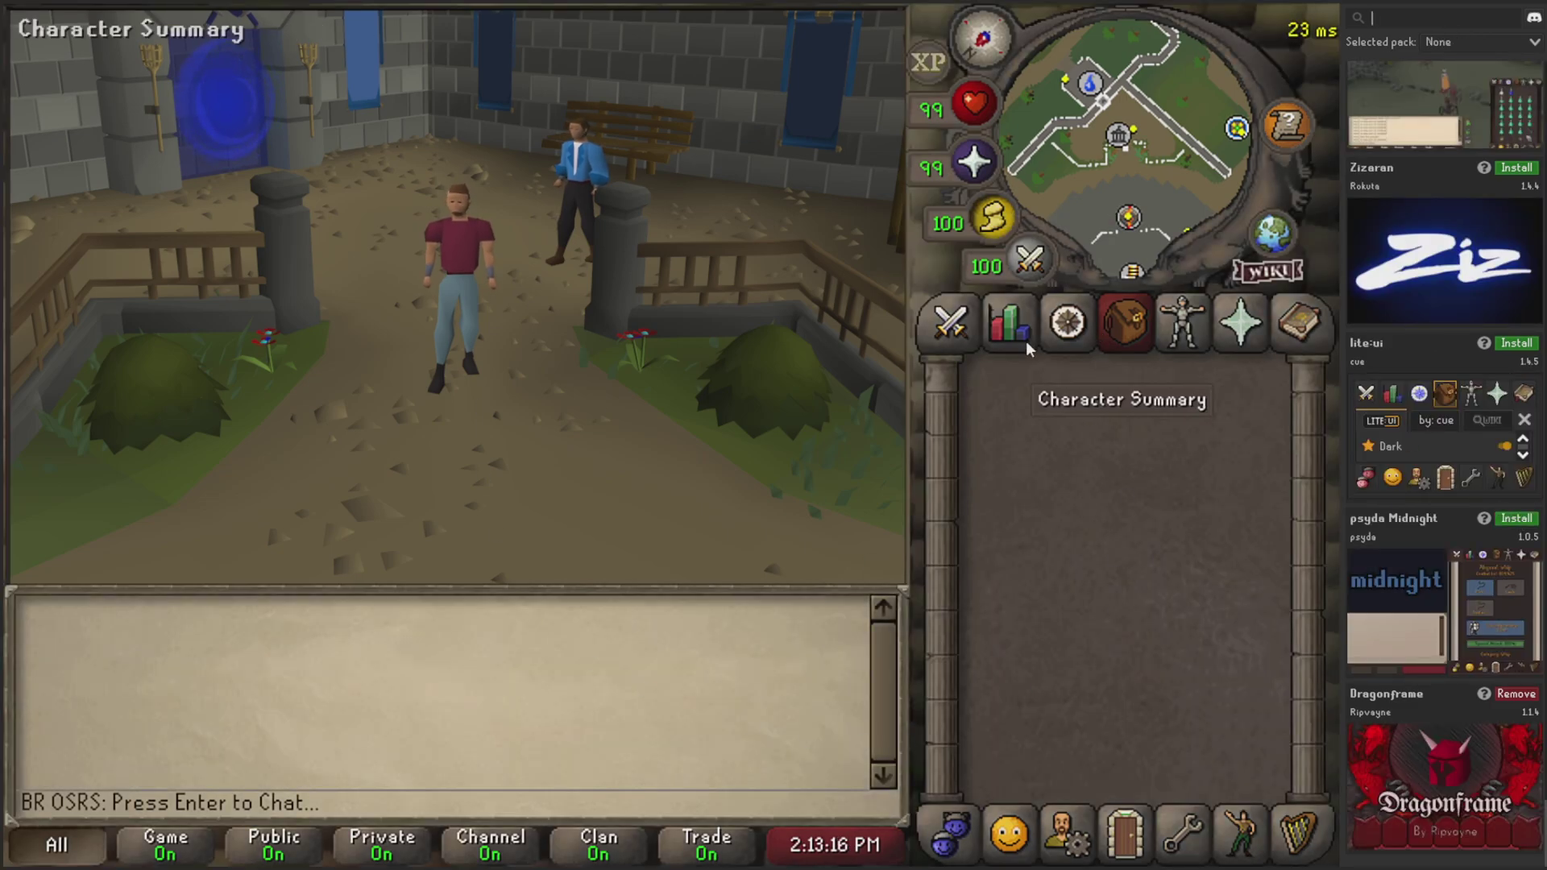
click(1463, 42)
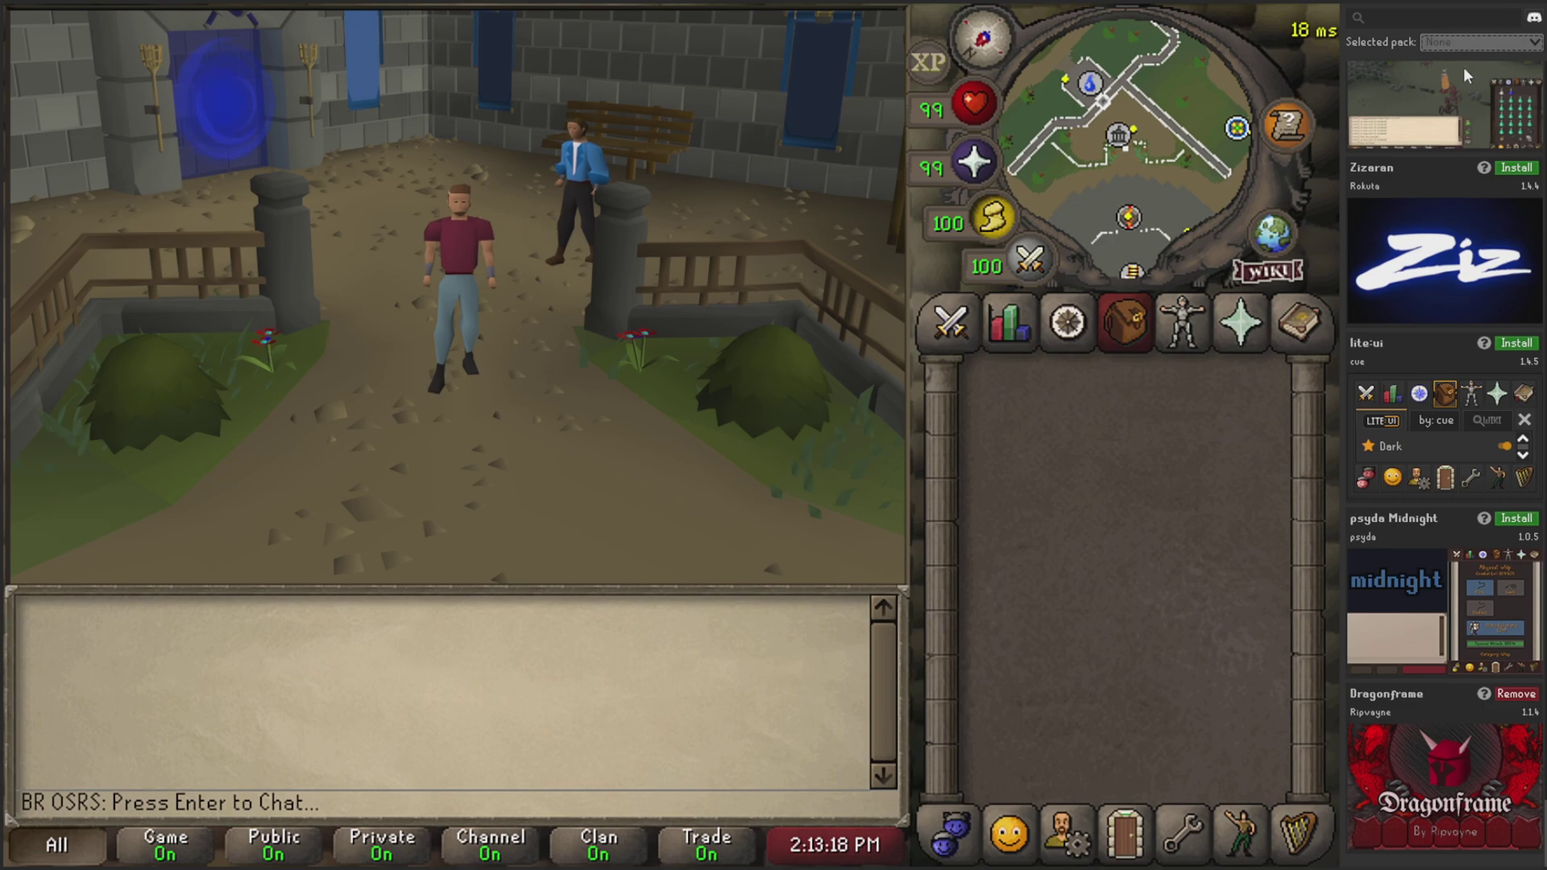
click(1463, 71)
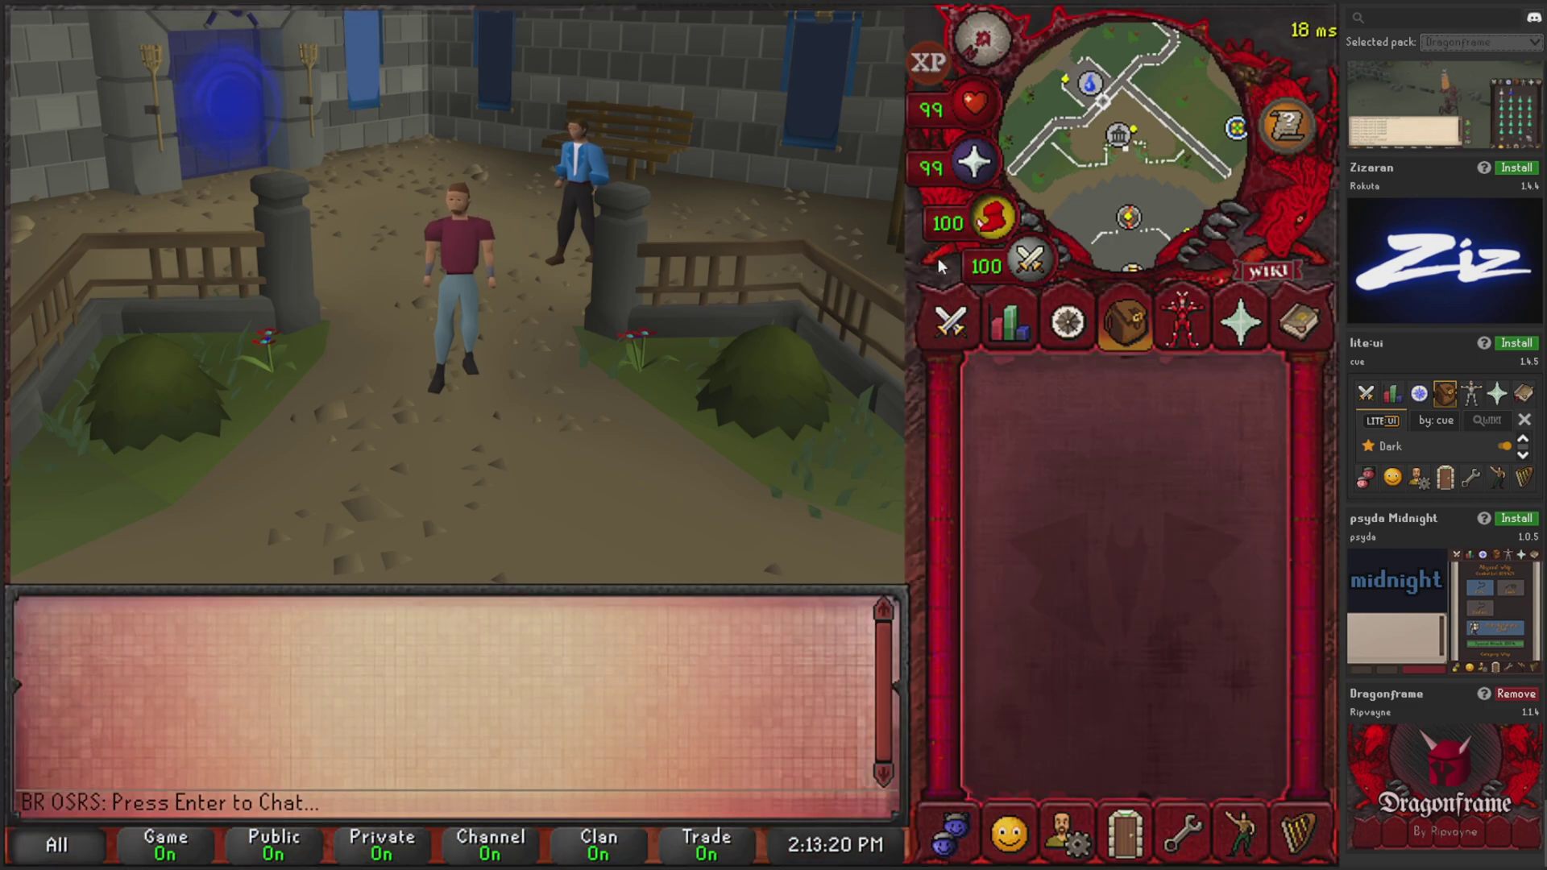
click(1516, 694)
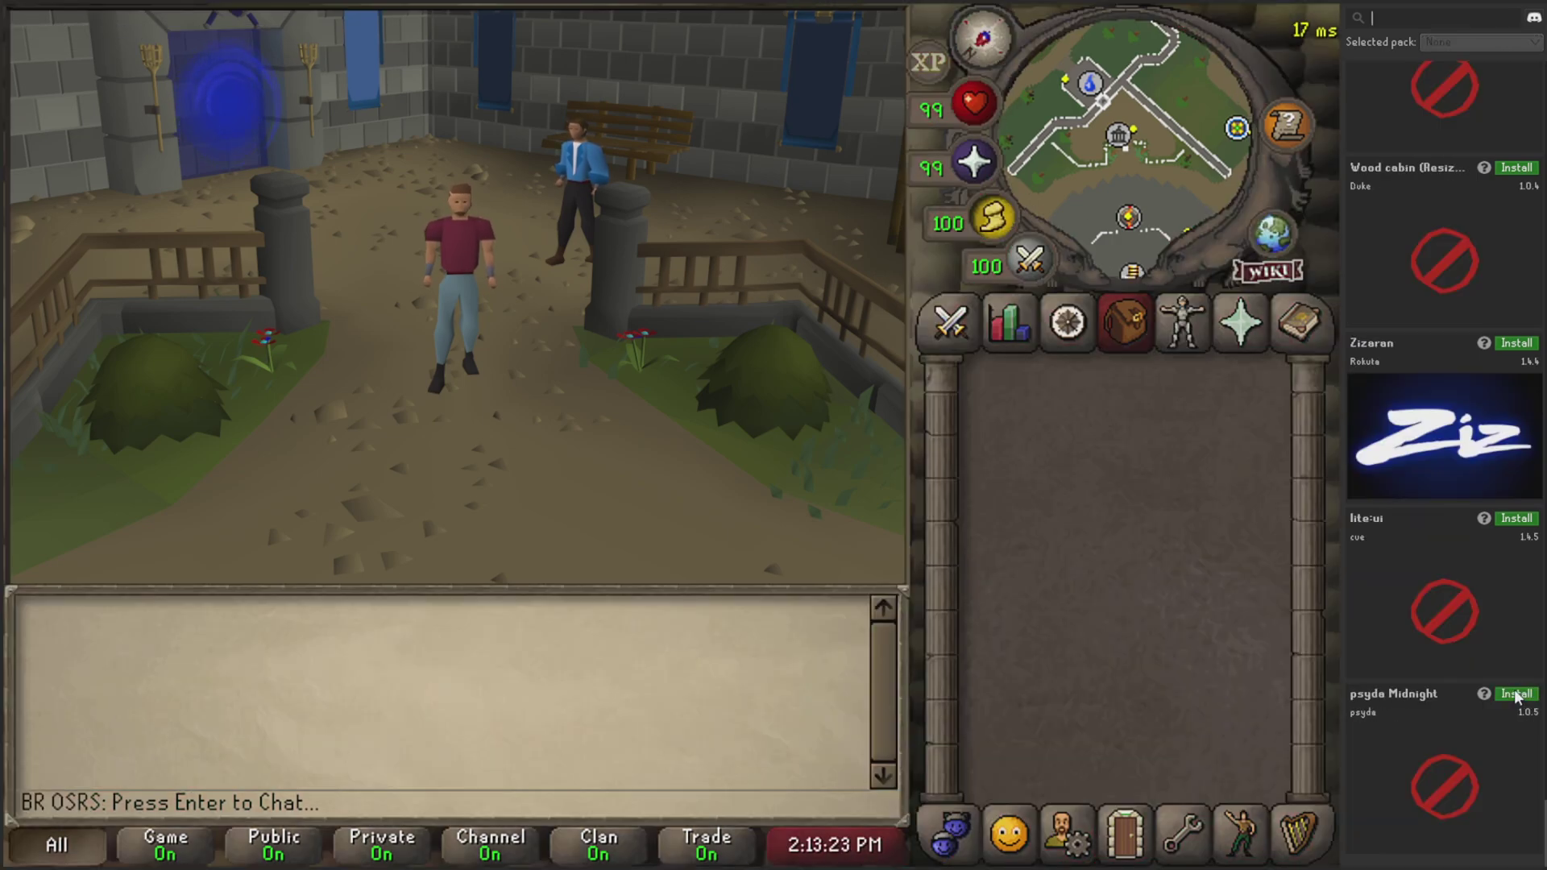
scroll(1445, 403, up, 3)
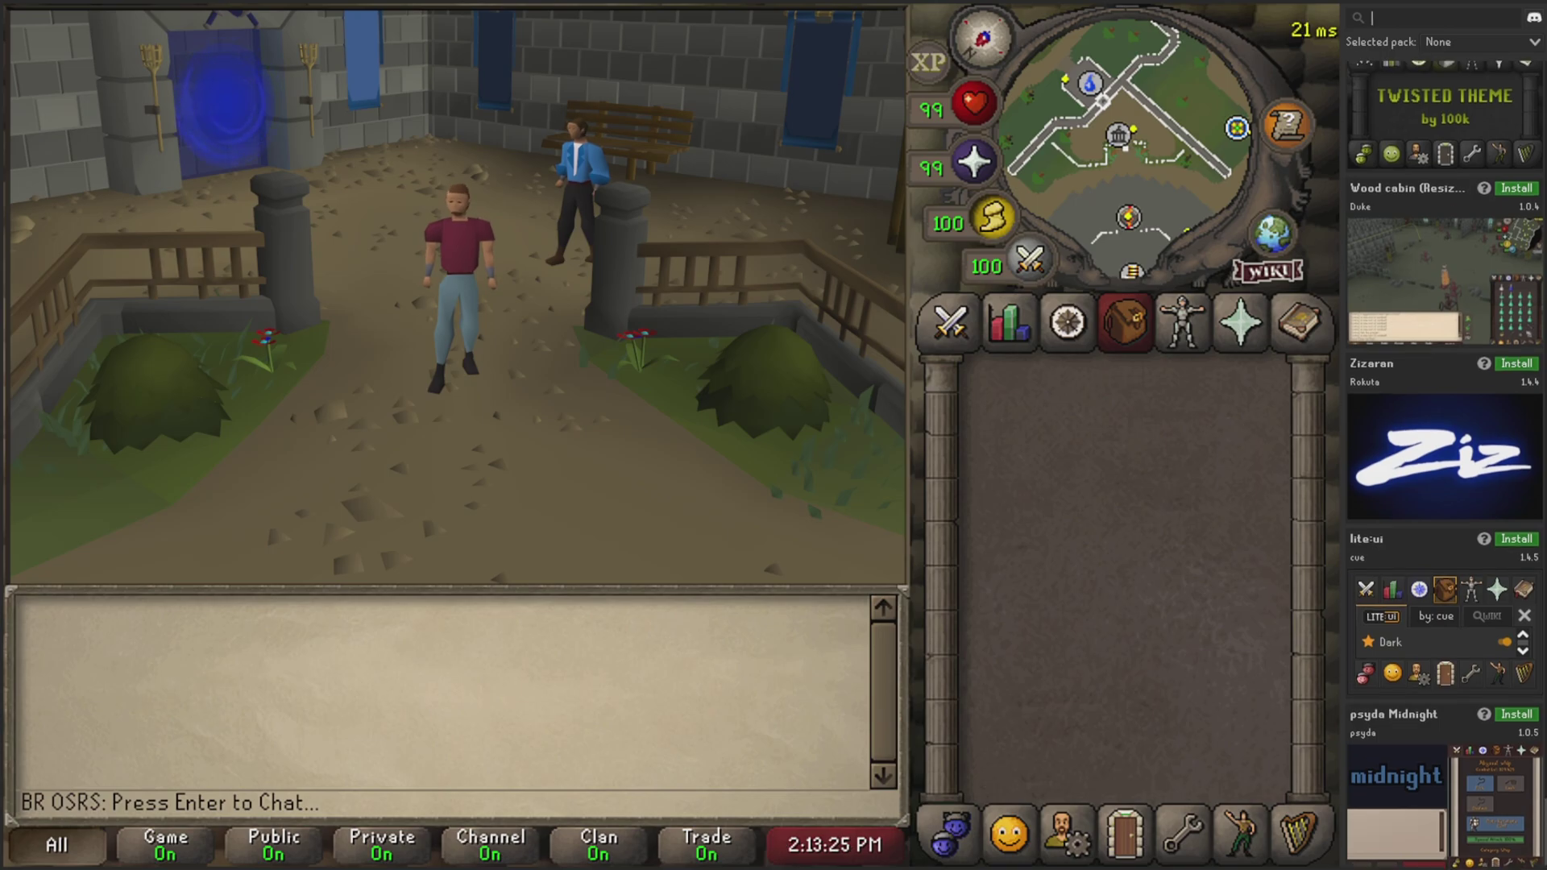
scroll(1512, 481, up, 20)
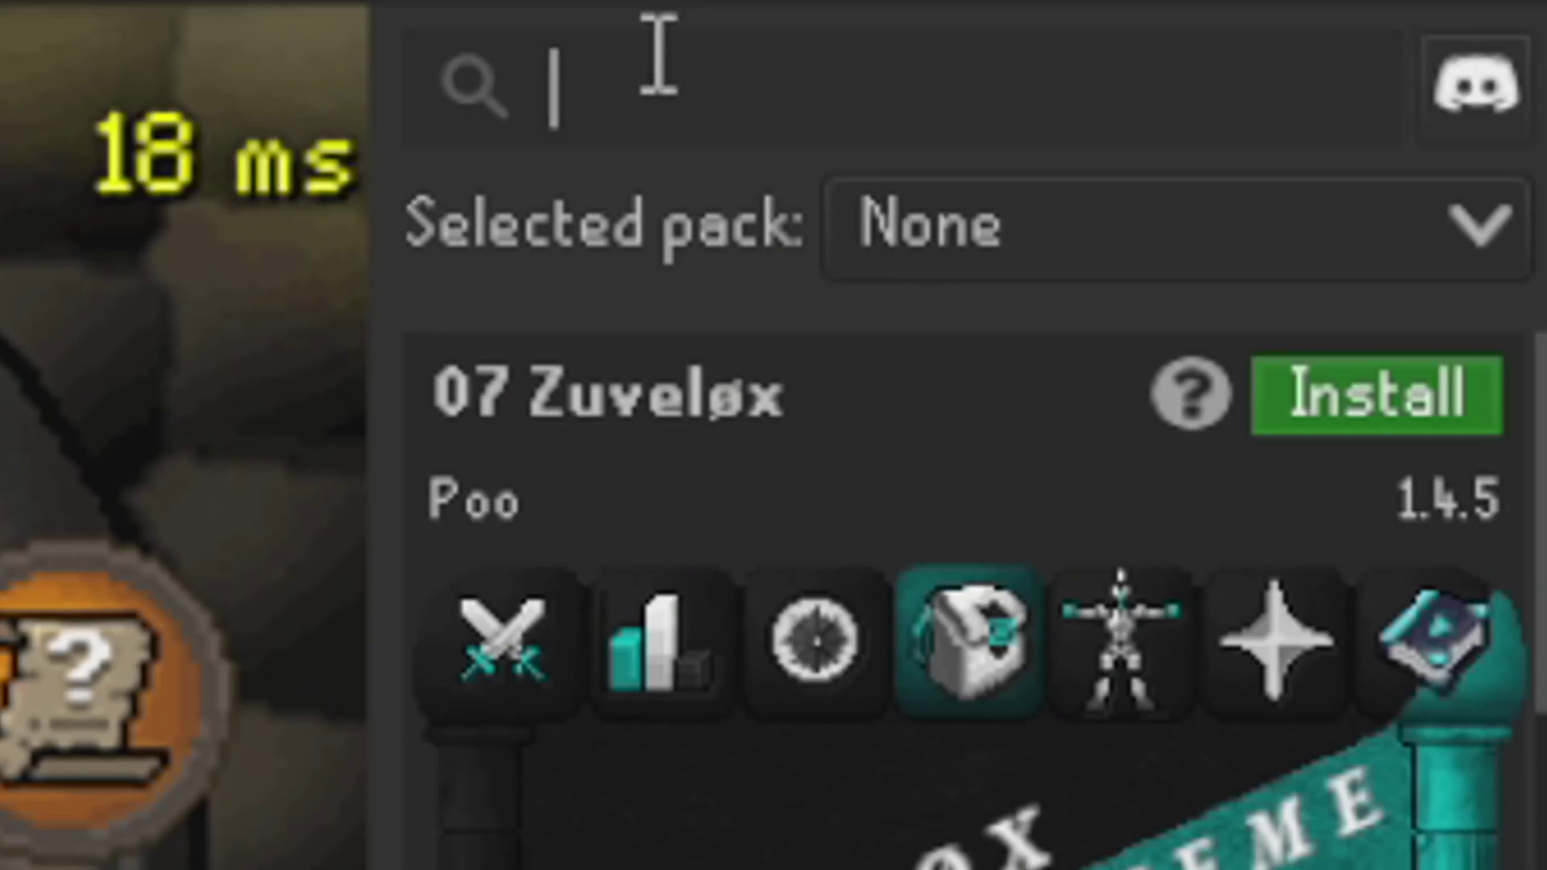
Search the pack hub for 'dark va' and install the Dark Vanilla pack.
text(dark)
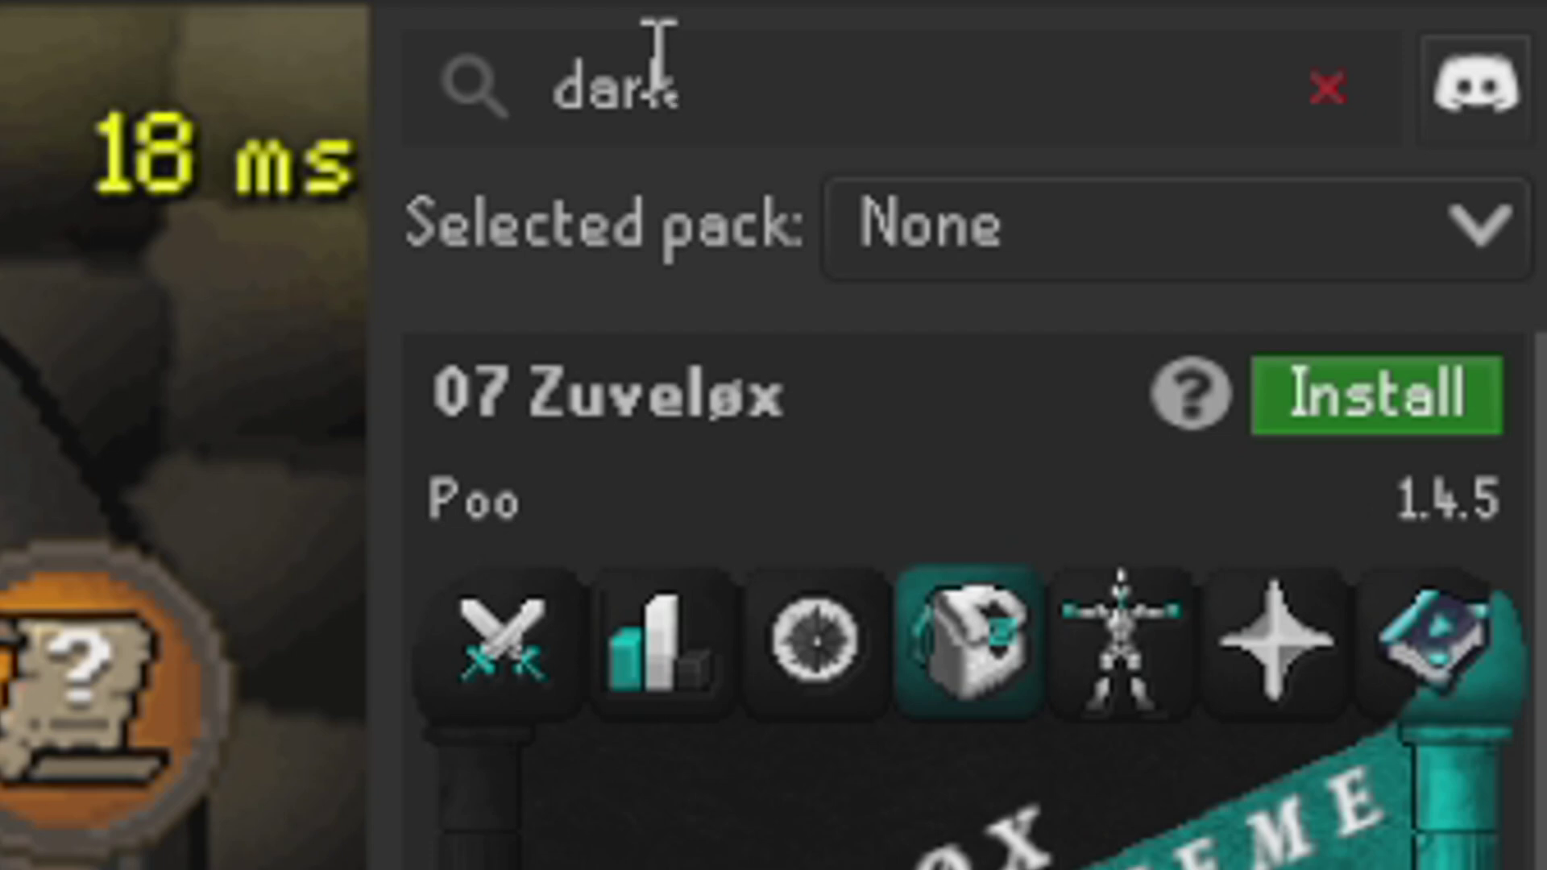
text(va)
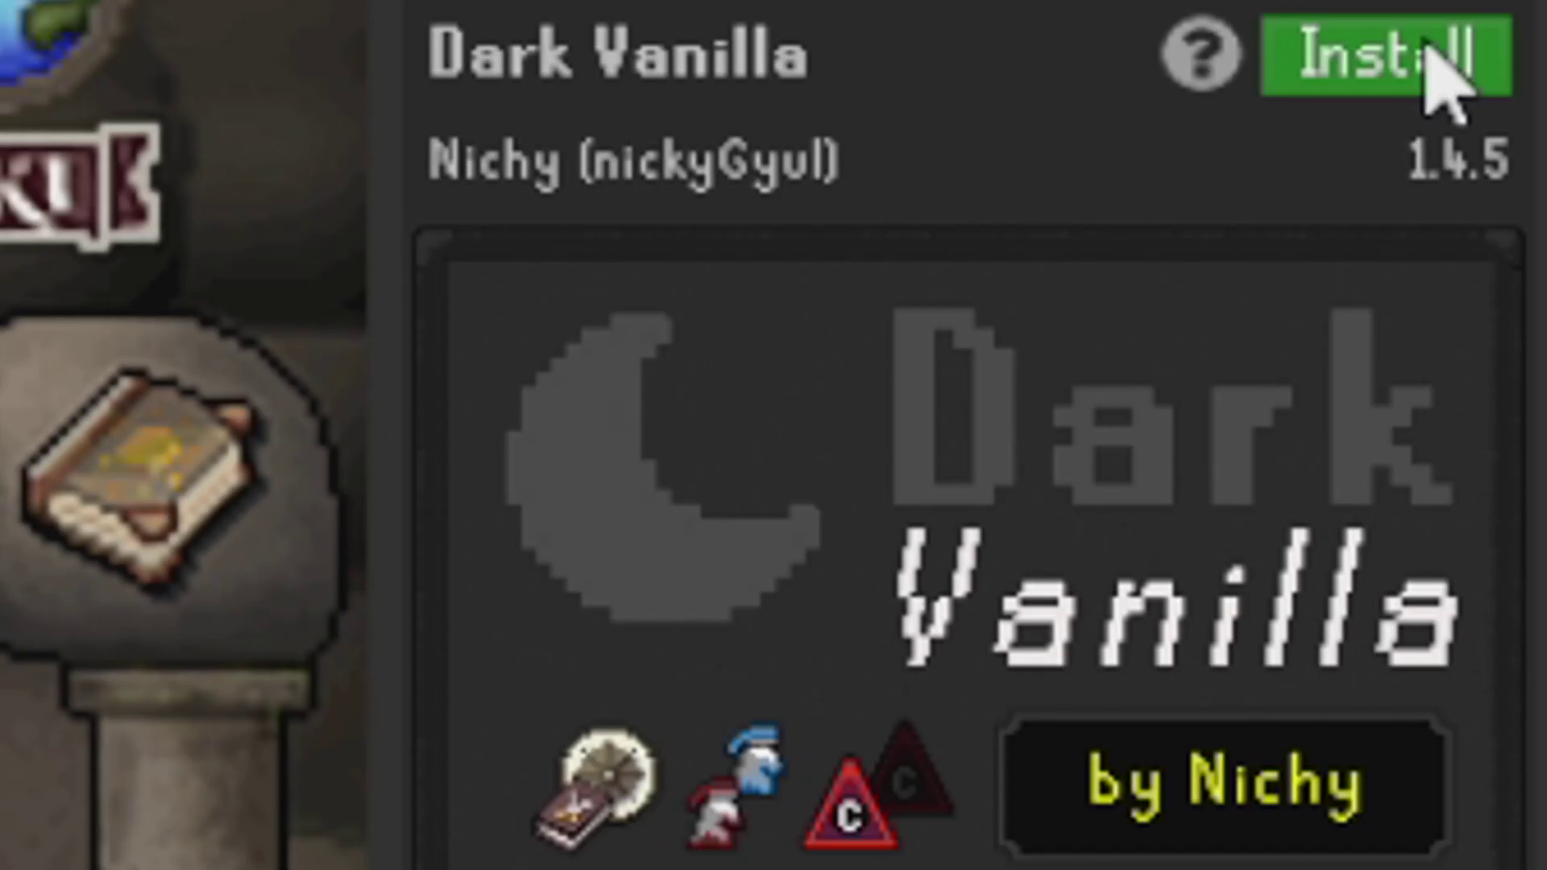
click(1427, 44)
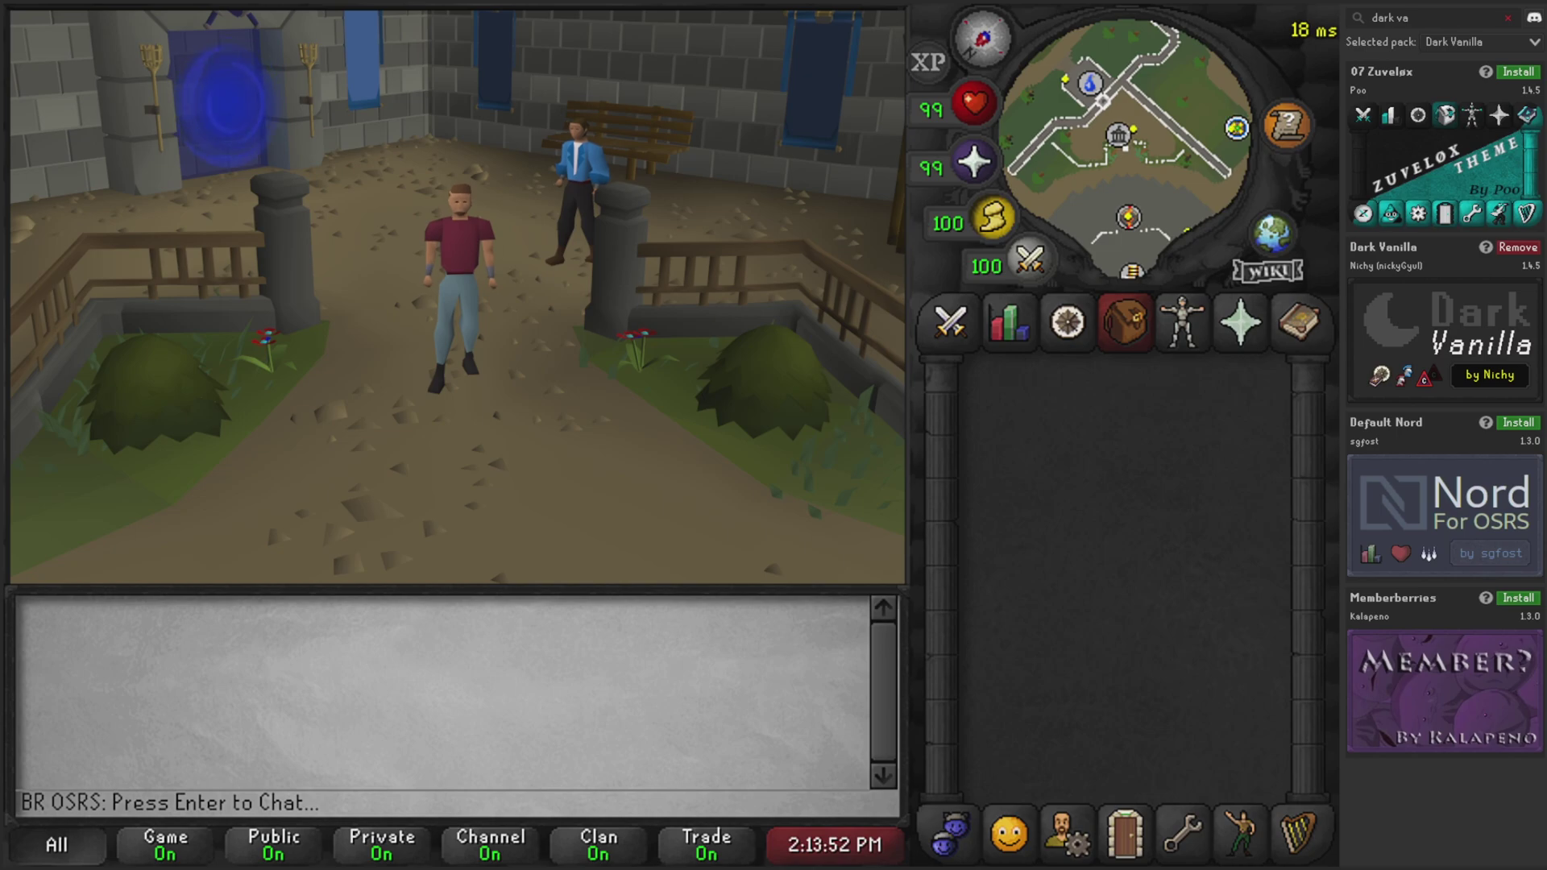
Hide the RuneLite sidebar with Ctrl+F11 and scroll down the CDKeys homepage.
key(ctrl+F11)
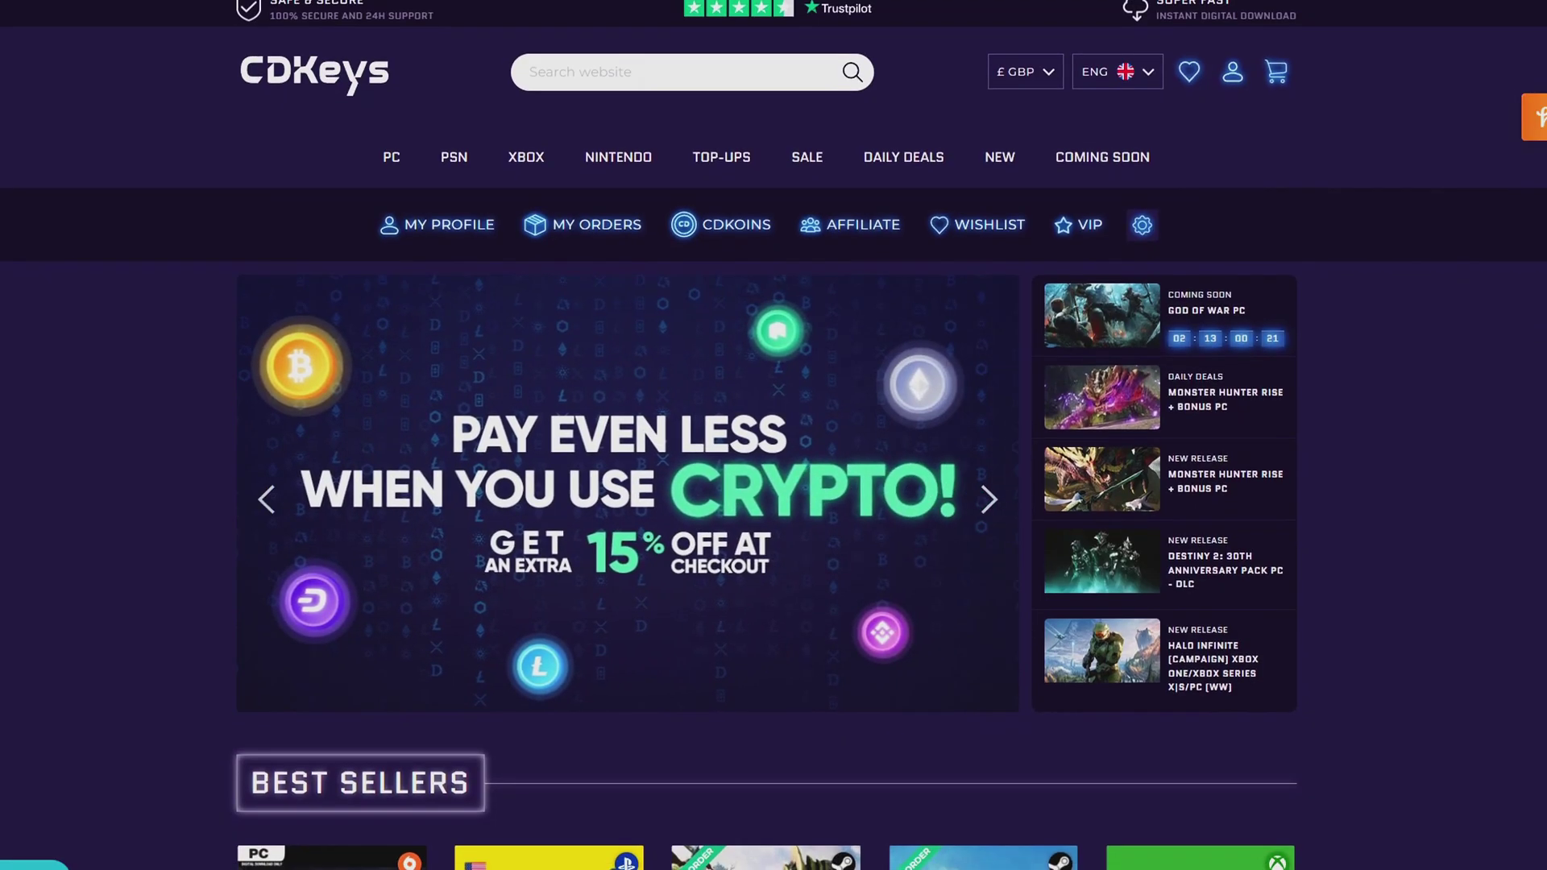
scroll(774, 435, down, 2)
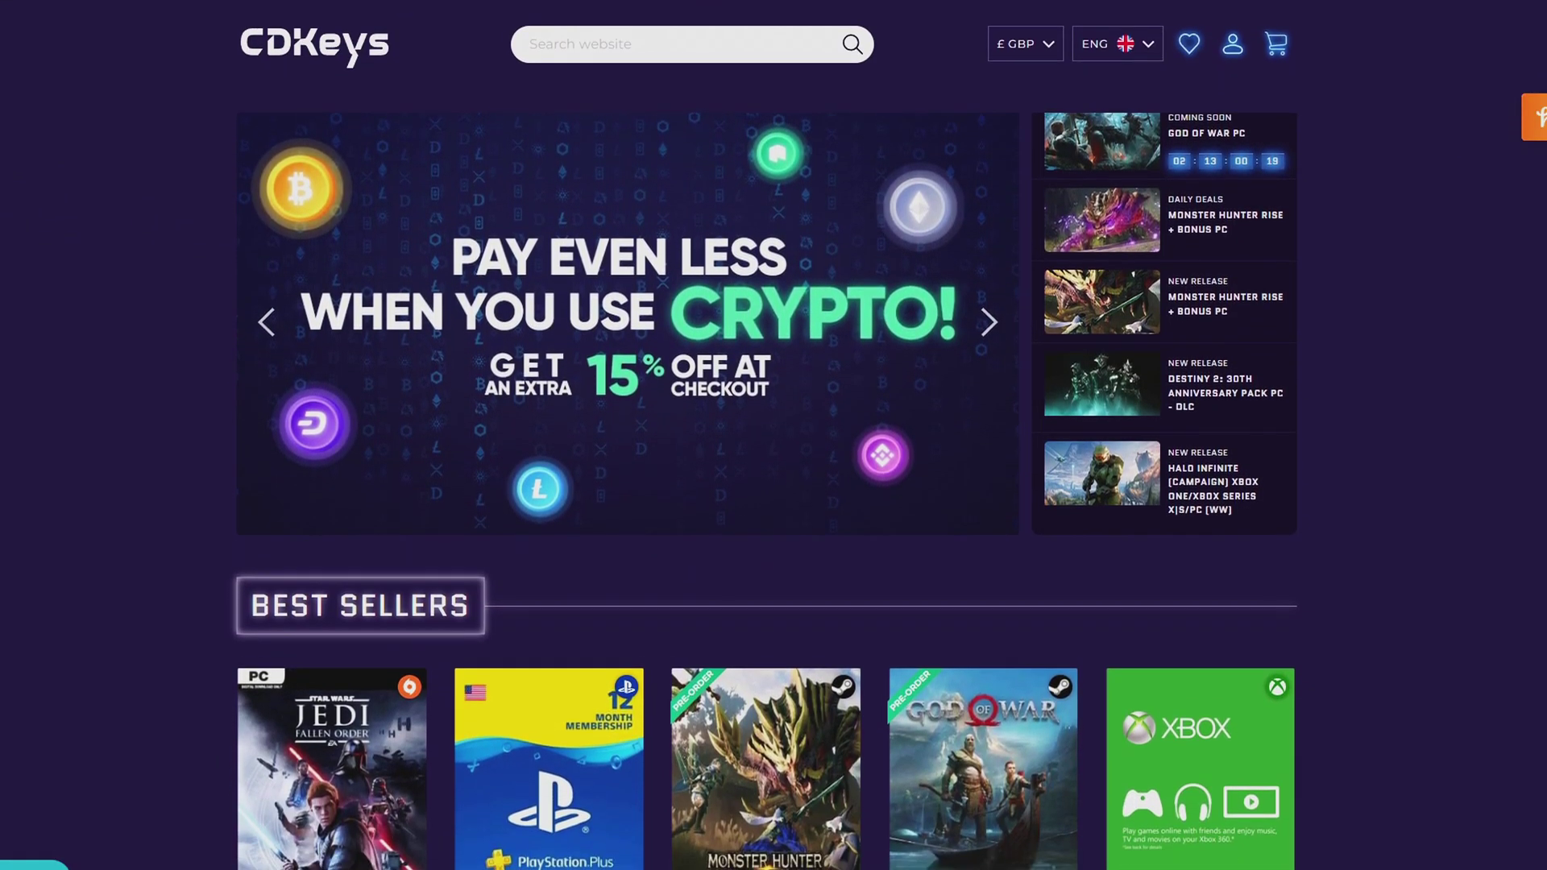